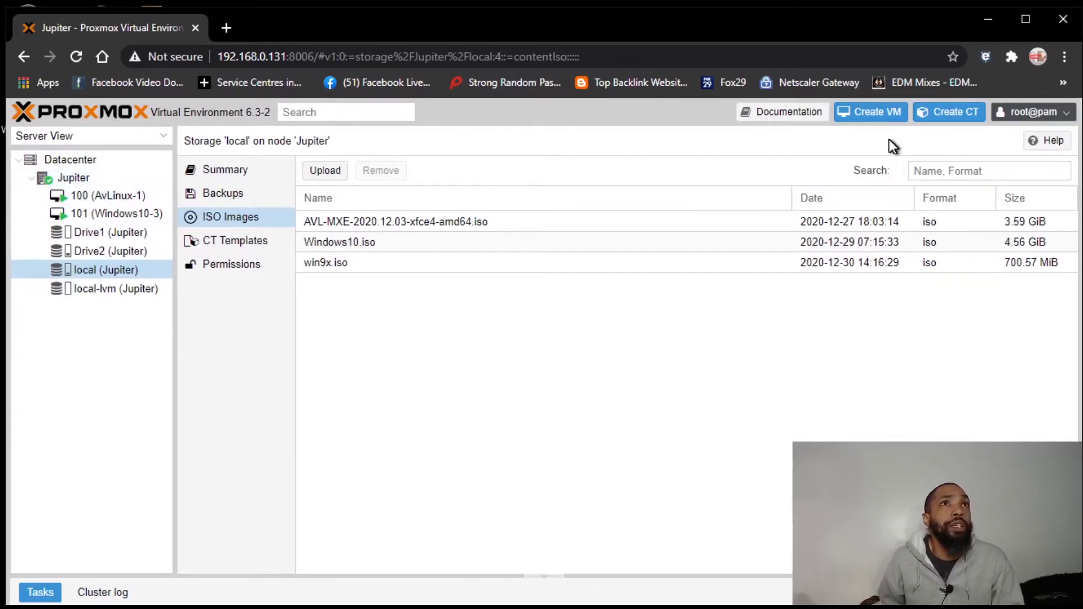
# - Begin creating a new virtual machine on node Jupiter and name it Win98-1
pyautogui.click(872, 113)
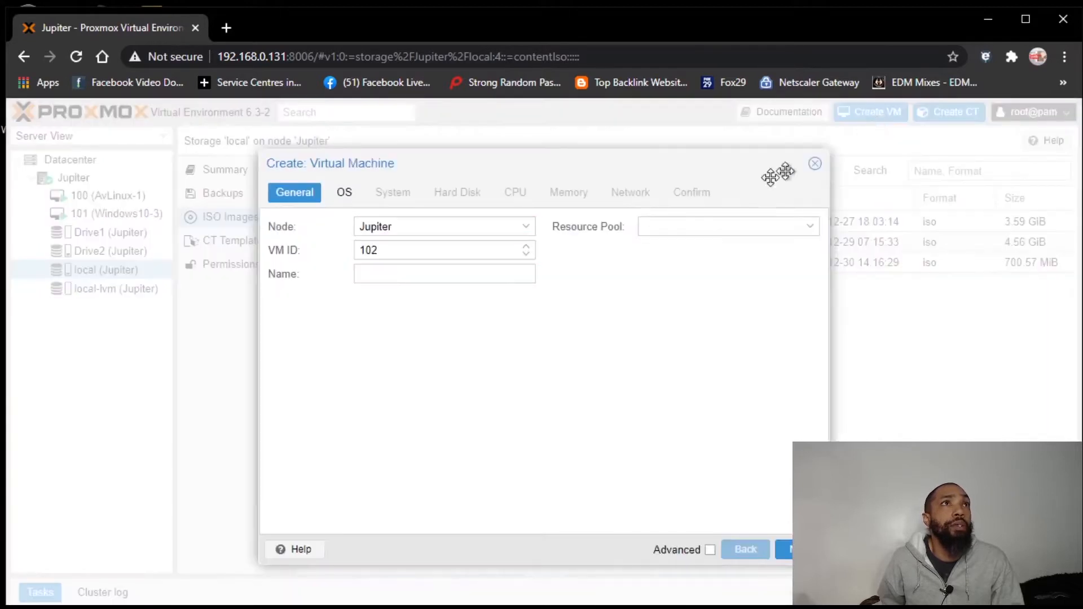
pyautogui.click(499, 272)
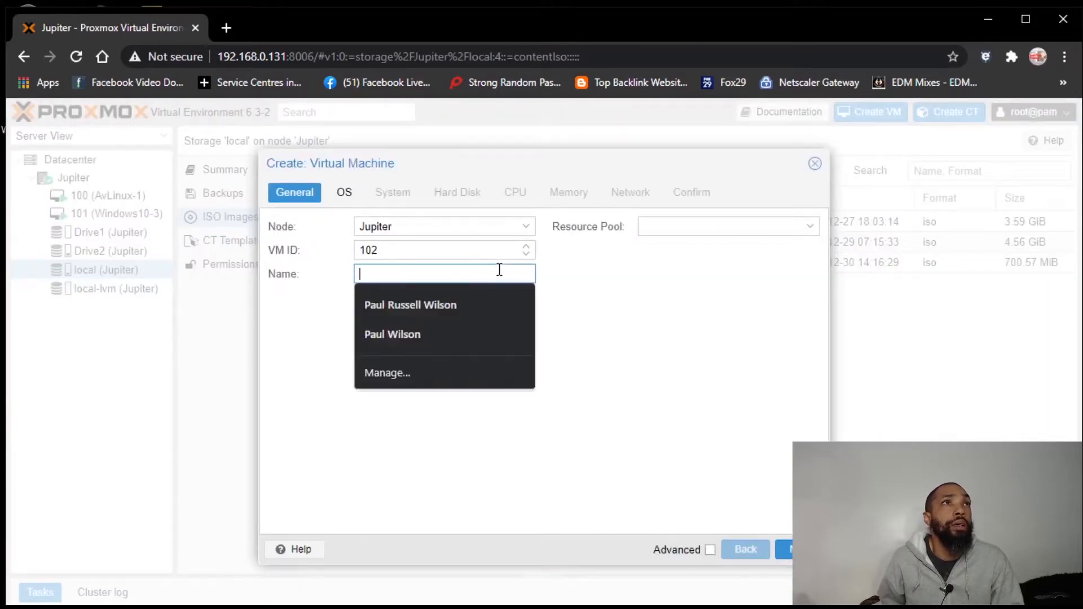
pyautogui.write('Wi')
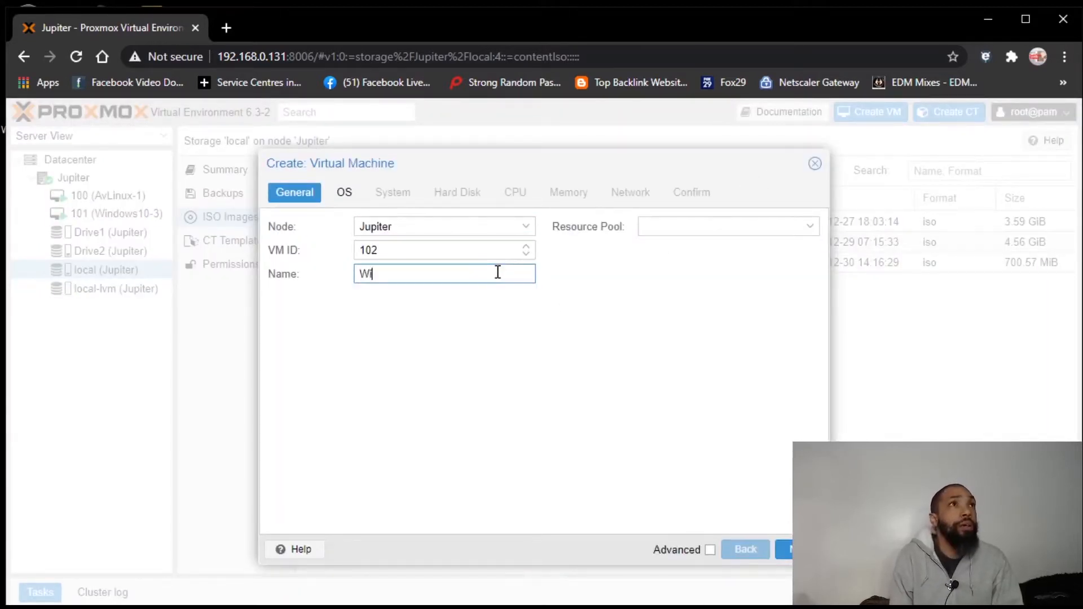
pyautogui.write('n98-1')
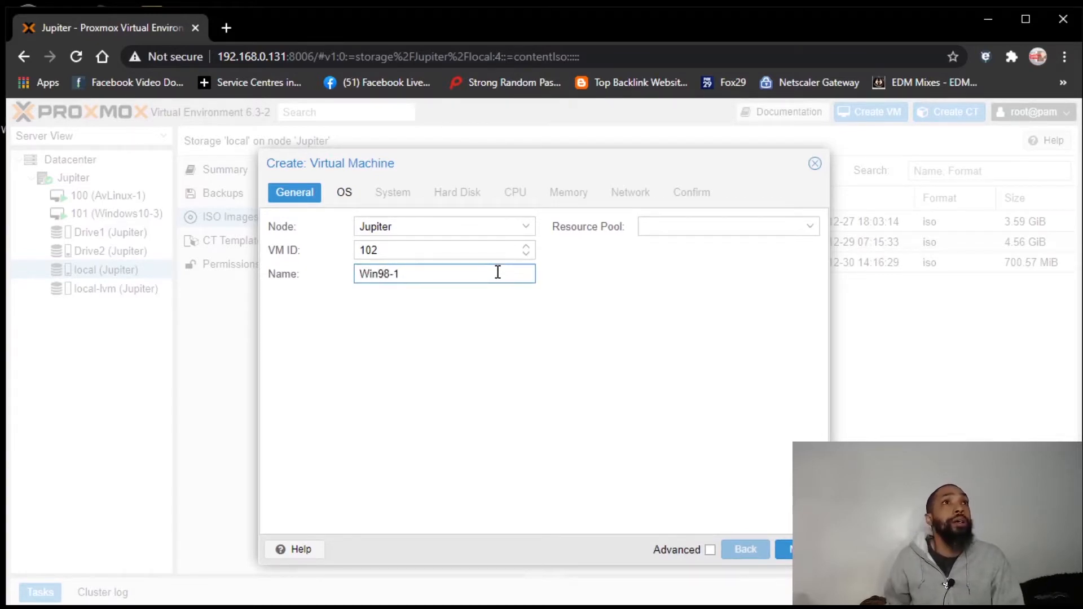
# - Use win9x.iso from local storage as the installation image and set the guest OS to Microsoft Windows, version 2000
pyautogui.click(345, 193)
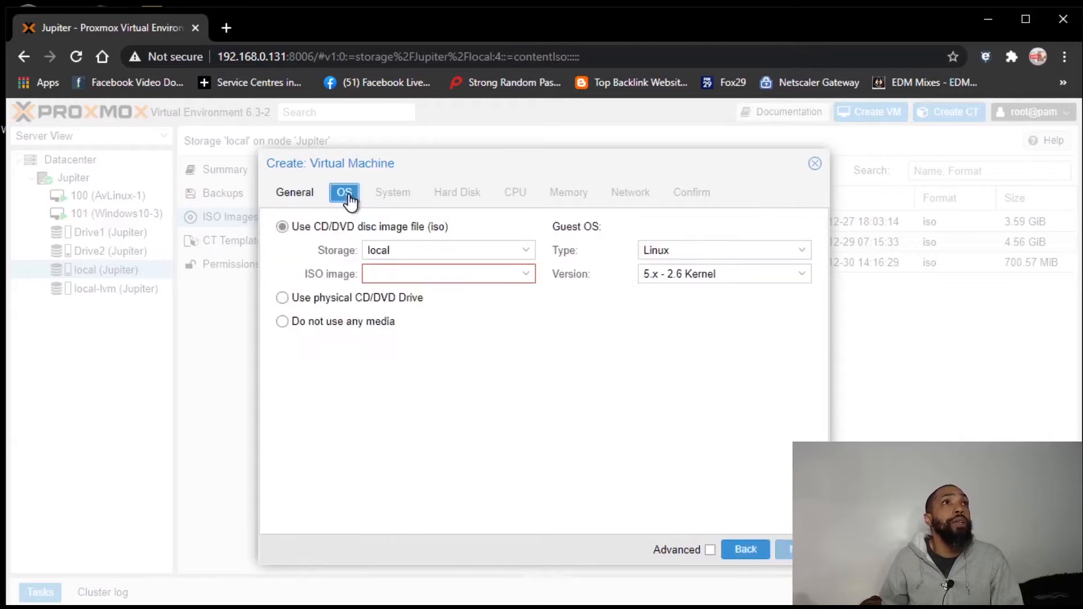
pyautogui.click(530, 276)
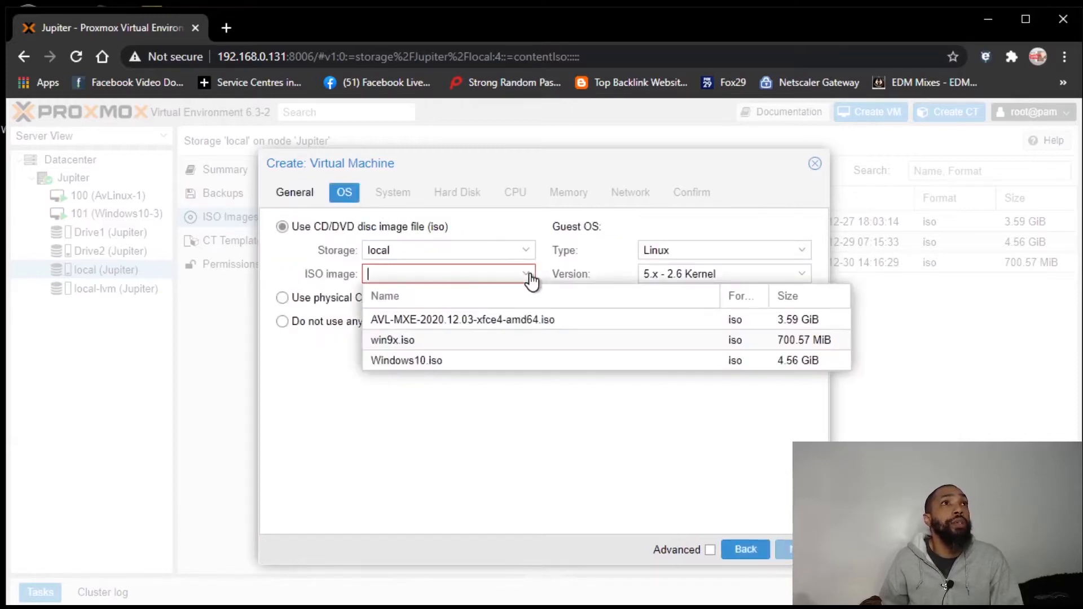
pyautogui.click(505, 344)
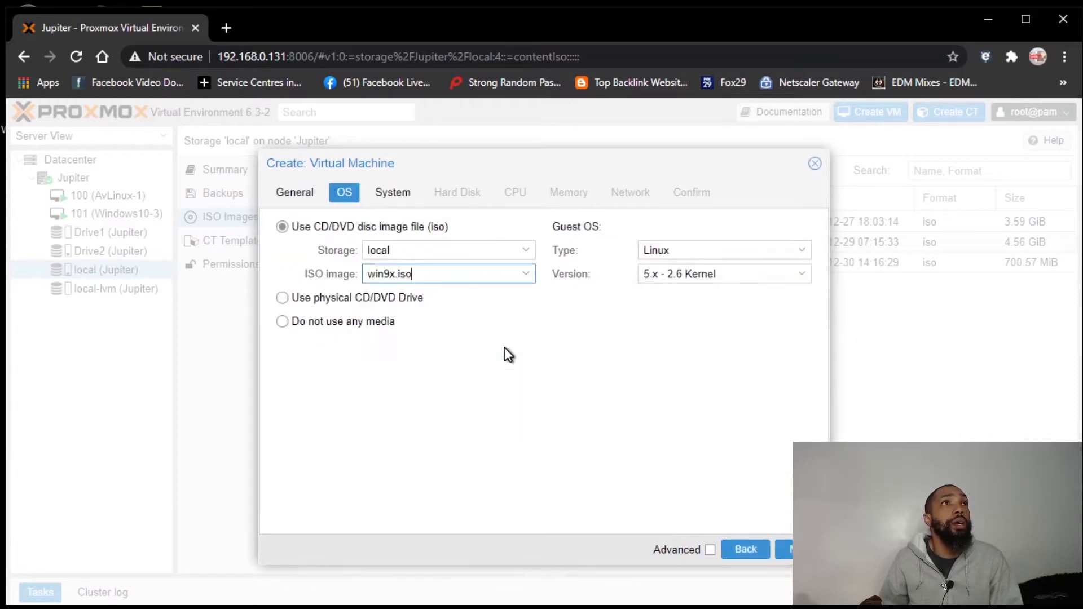
pyautogui.click(802, 251)
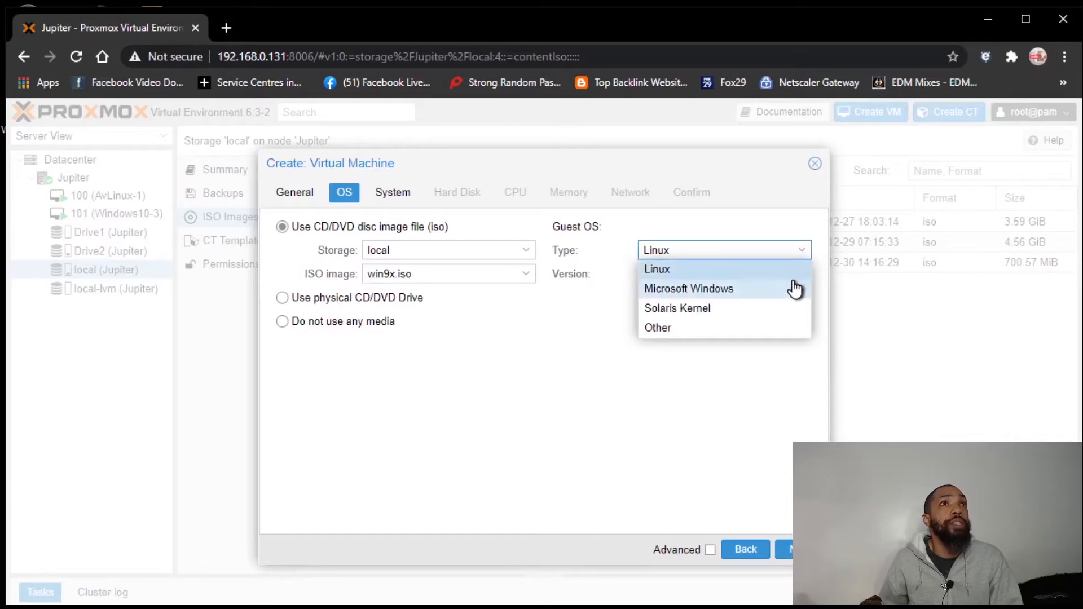
pyautogui.click(792, 288)
pyautogui.click(797, 280)
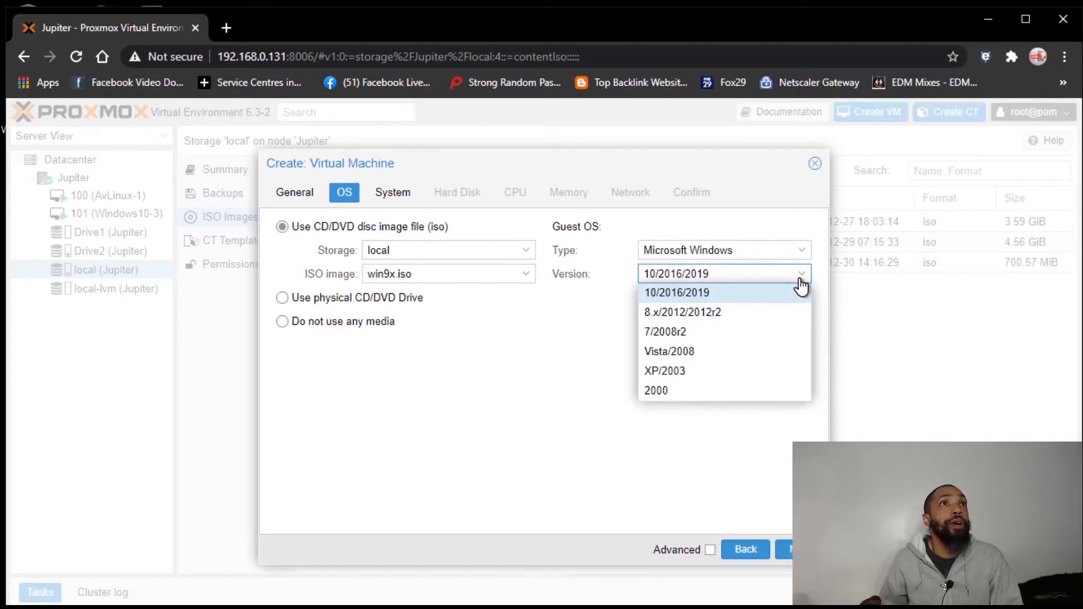
pyautogui.click(781, 397)
# - Keep the default system settings and put the virtual hard disk on Drive2 with a size of 32 GiB
pyautogui.click(802, 549)
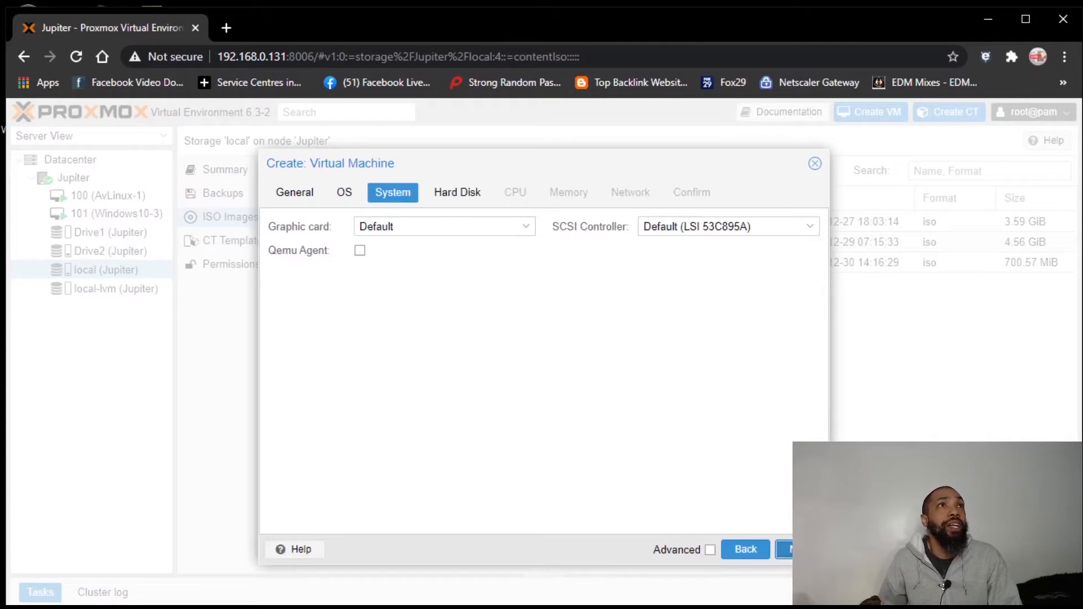
pyautogui.click(785, 549)
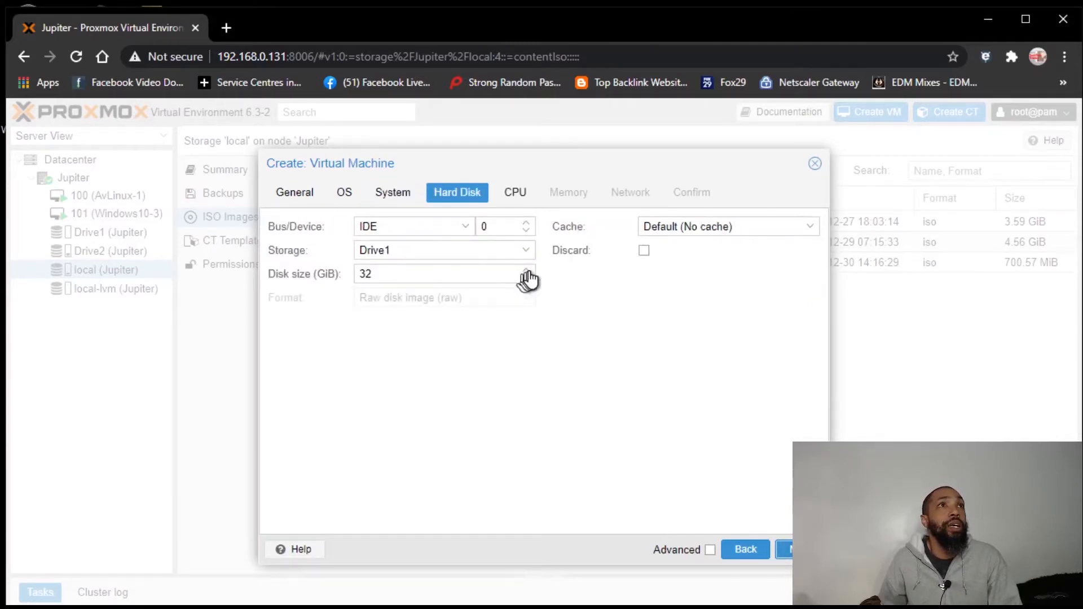
pyautogui.click(527, 251)
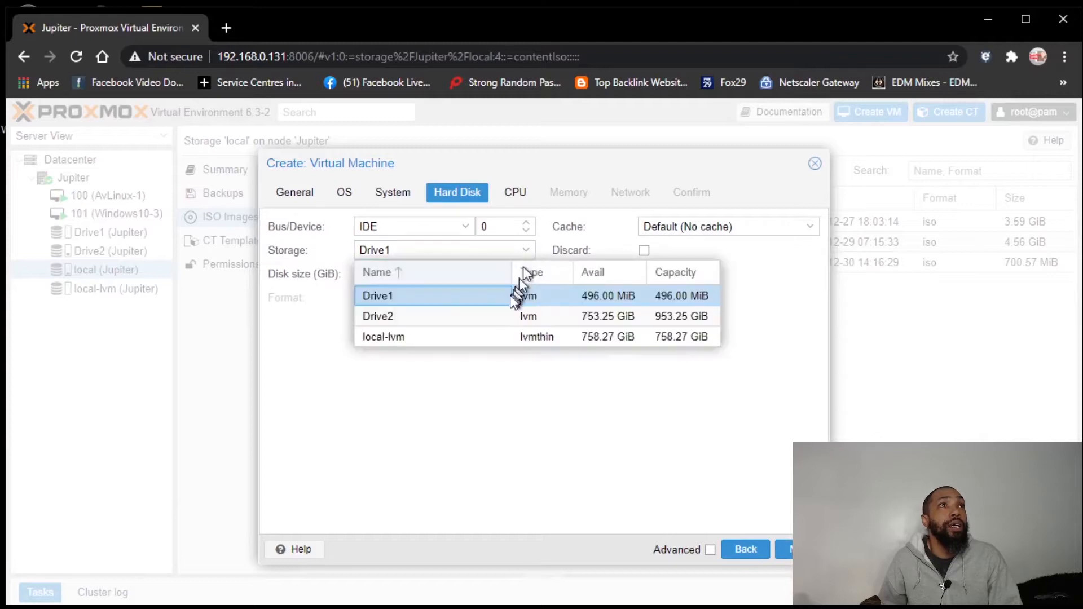
pyautogui.click(506, 314)
pyautogui.doubleClick(452, 279)
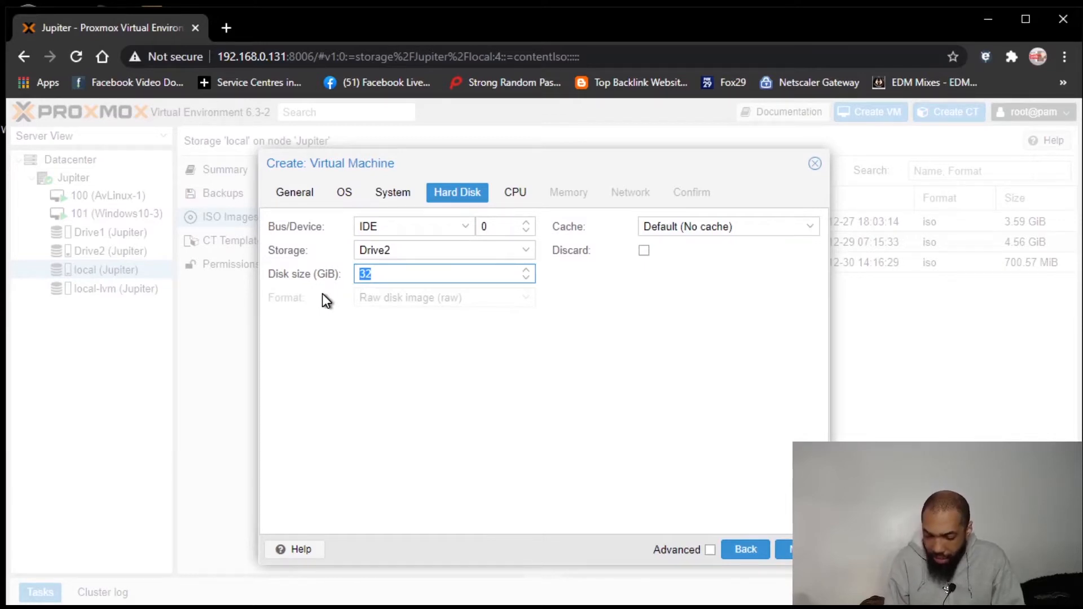
pyautogui.write('64')
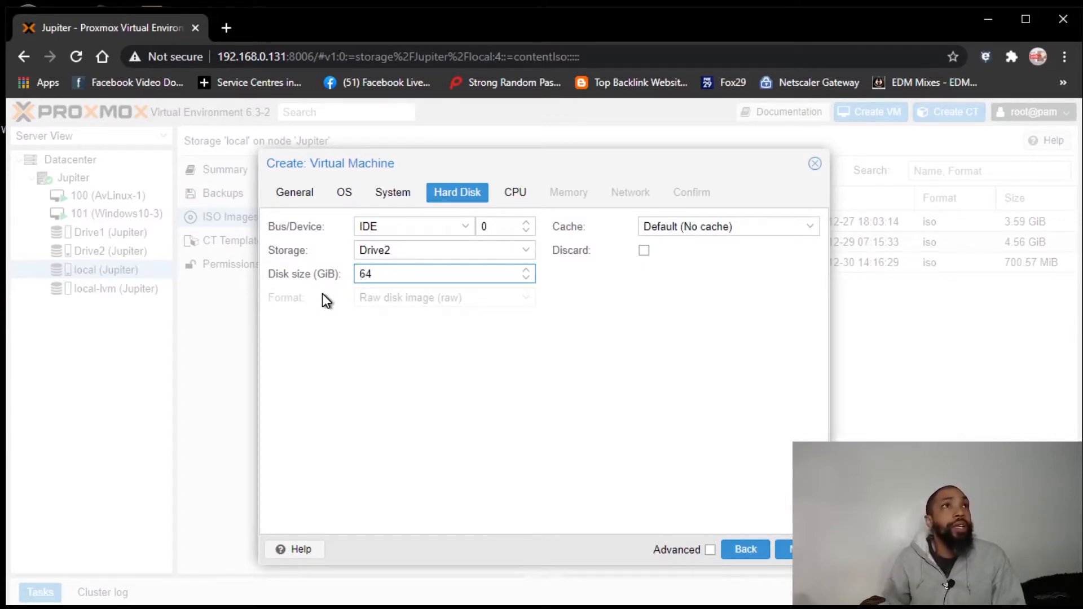
pyautogui.press('BackSpace')
pyautogui.press('BackSpace')
pyautogui.write('32')
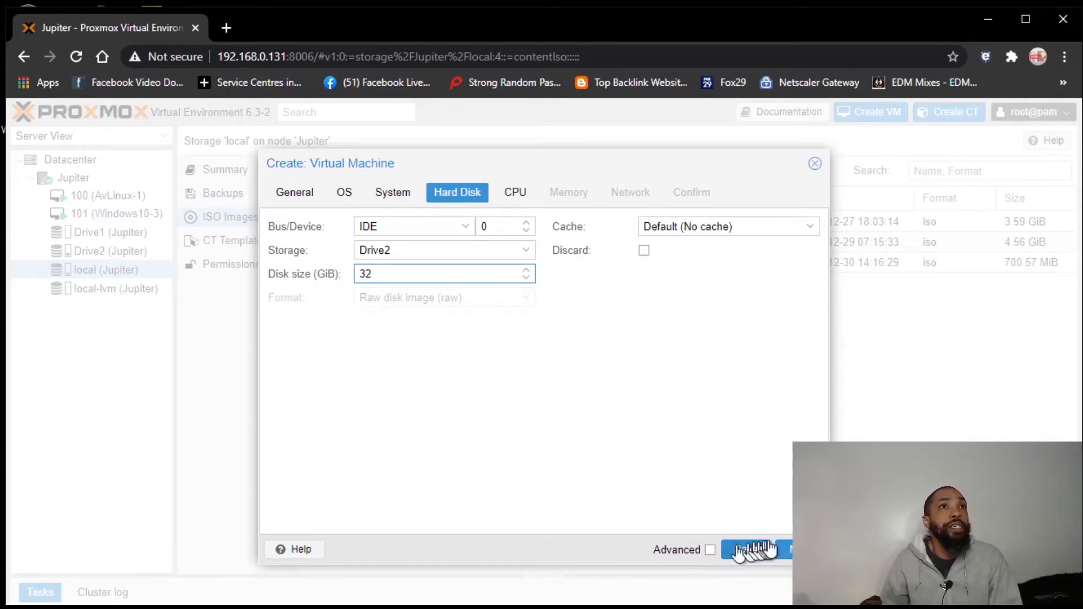
# - Accept the default CPU, memory and network settings and finish creating the virtual machine
pyautogui.click(525, 192)
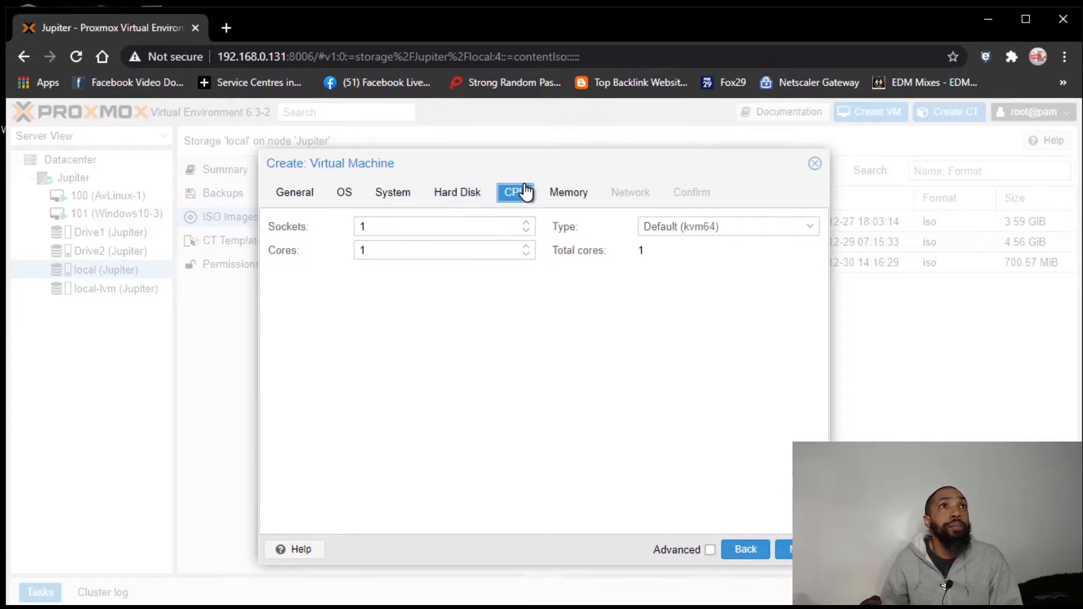
pyautogui.click(559, 193)
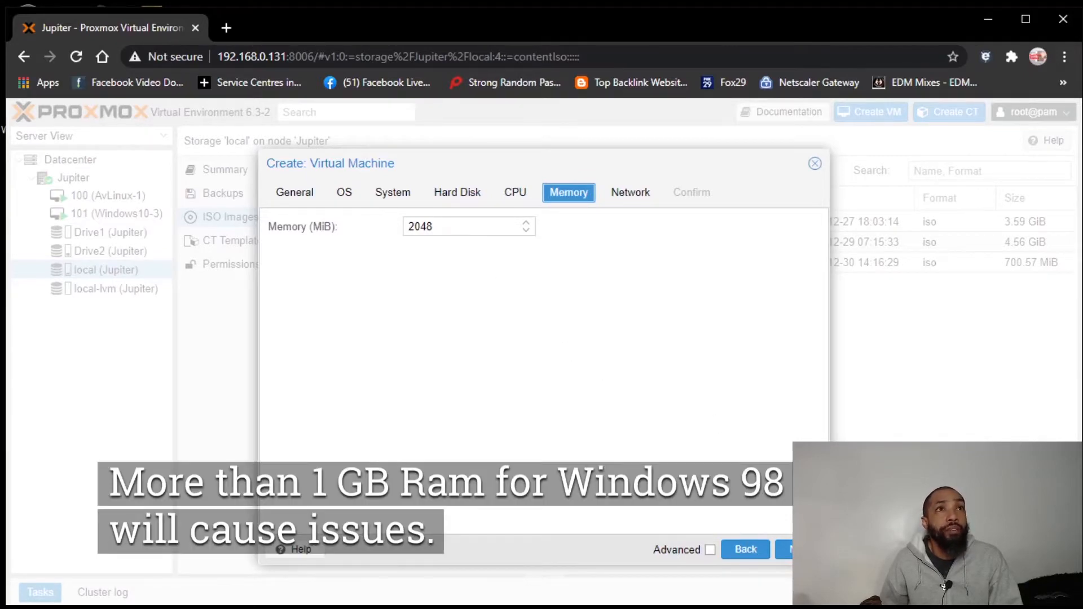
pyautogui.click(790, 549)
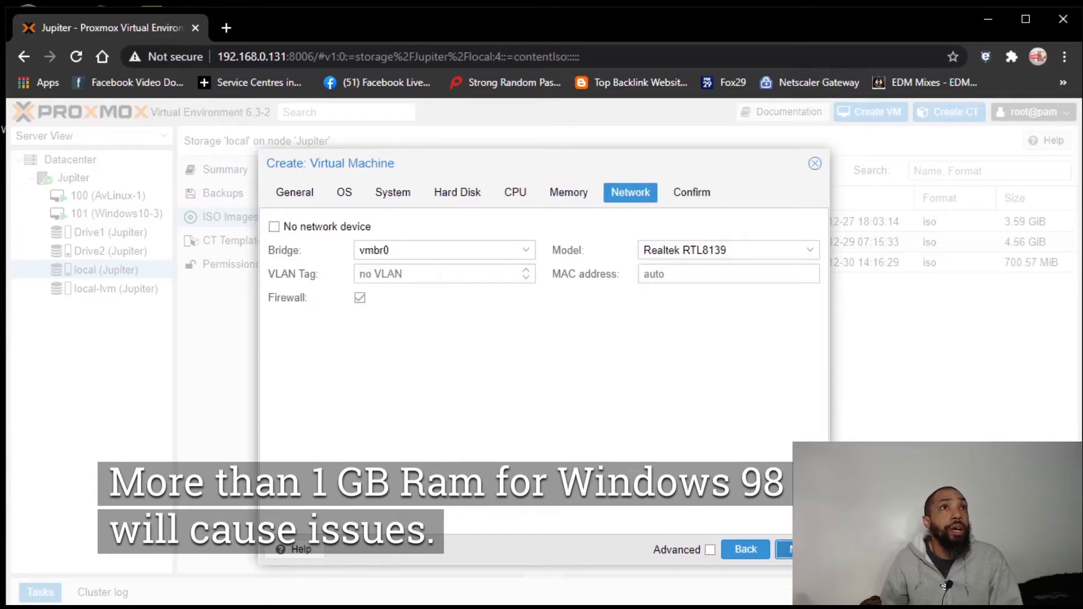
pyautogui.click(788, 549)
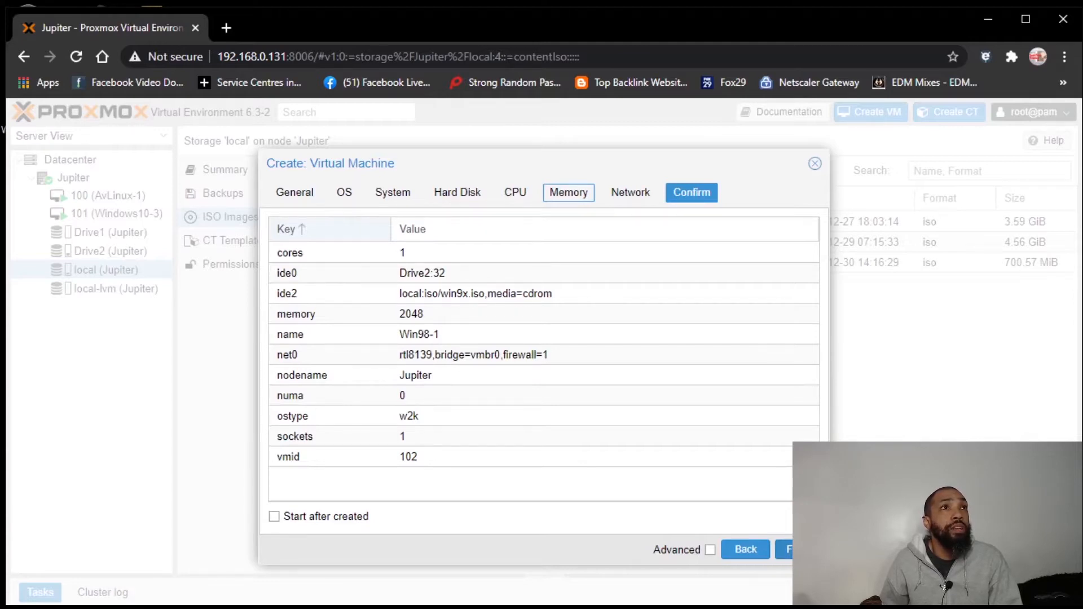
pyautogui.click(800, 550)
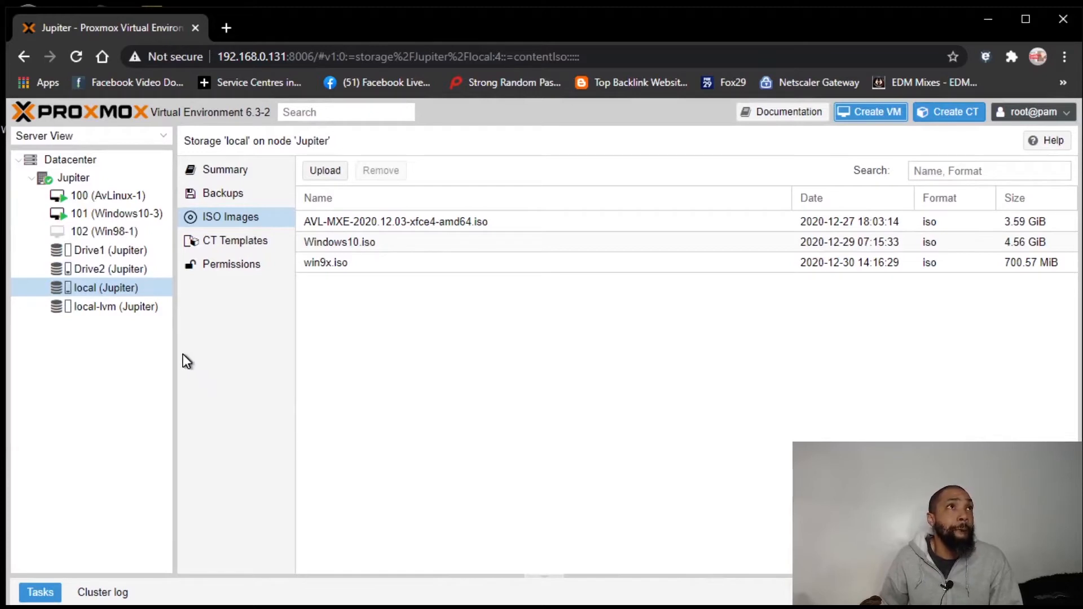
# - Open the console of virtual machine 102 (Win98-1) and start the machine from there
pyautogui.click(111, 232)
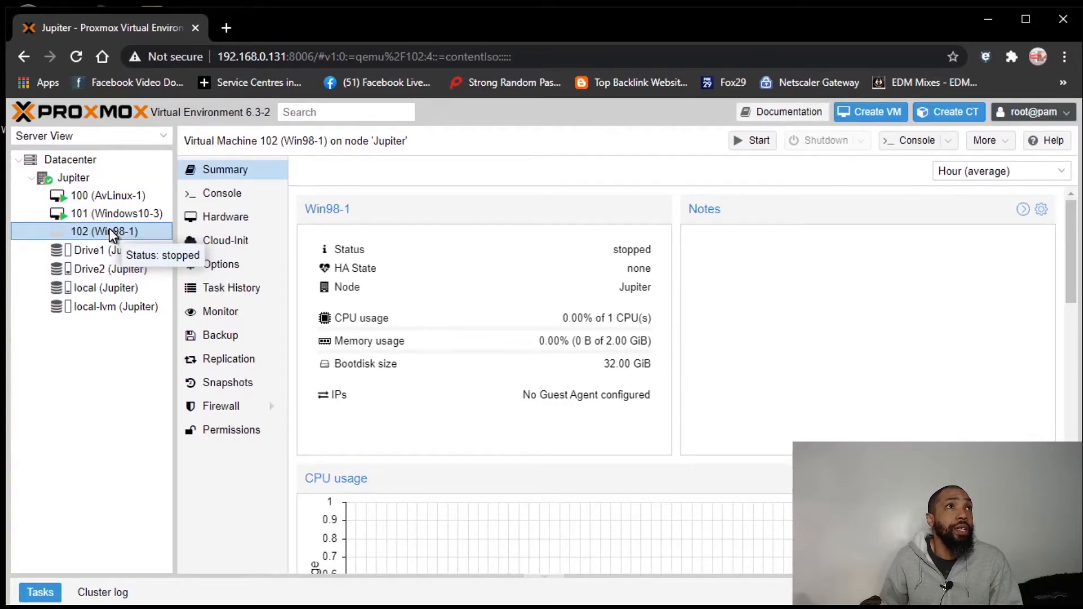
pyautogui.click(209, 191)
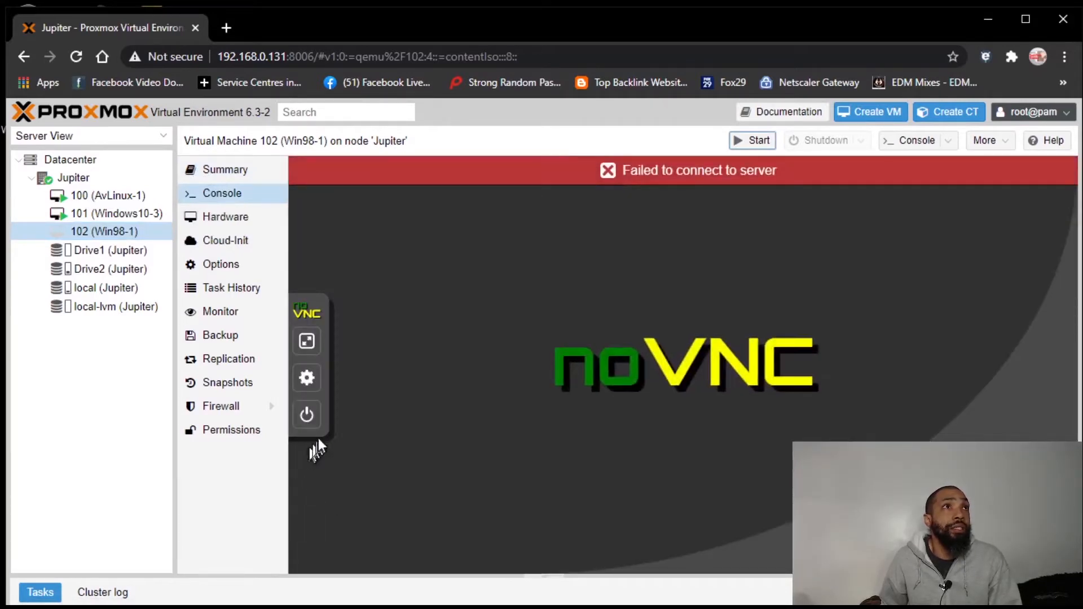
pyautogui.click(314, 426)
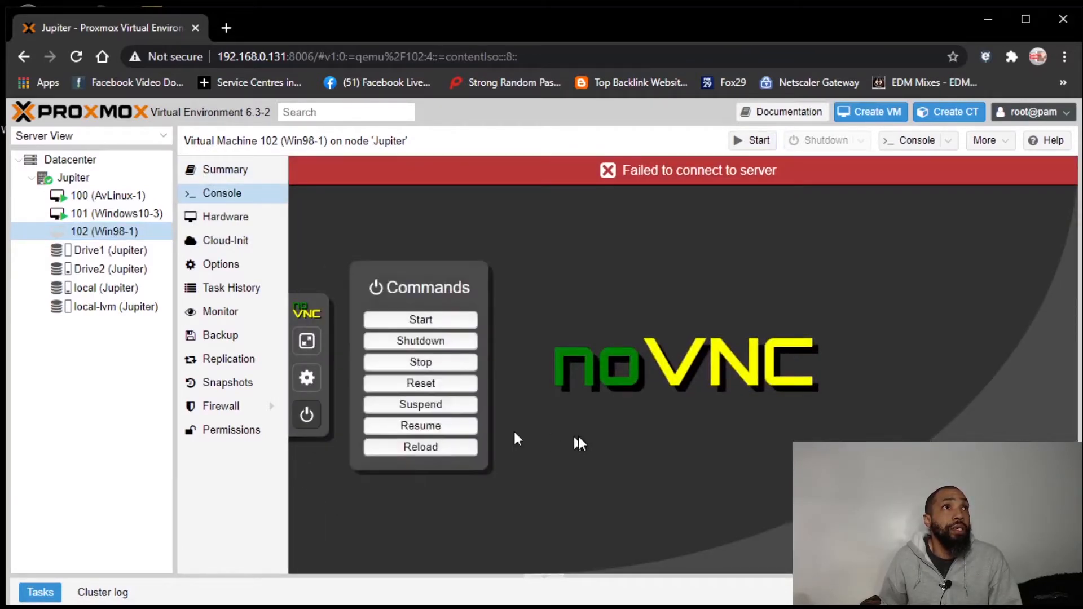
pyautogui.click(431, 324)
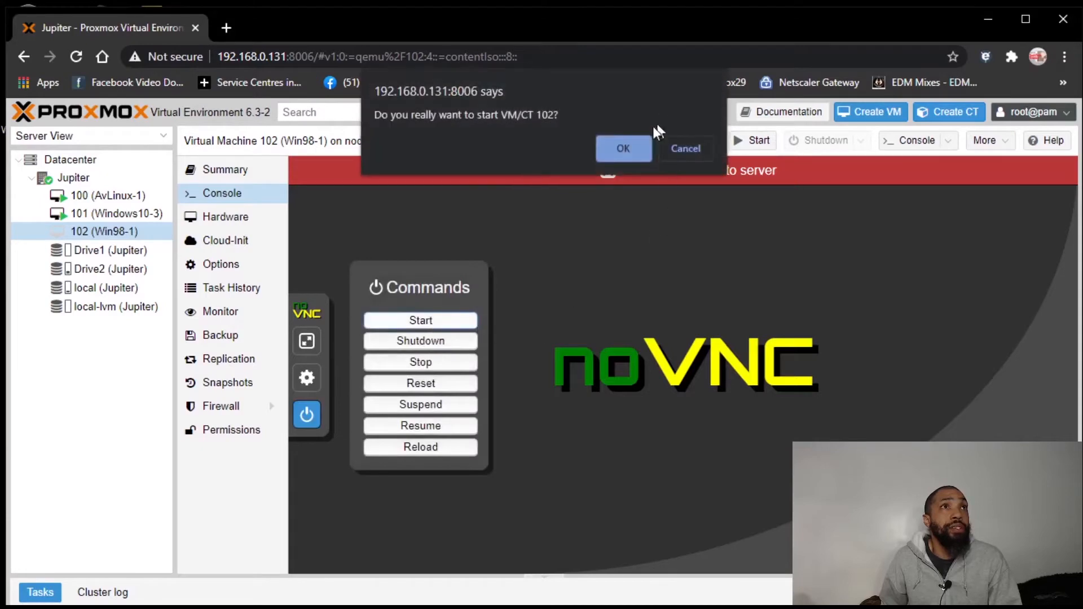
pyautogui.click(621, 152)
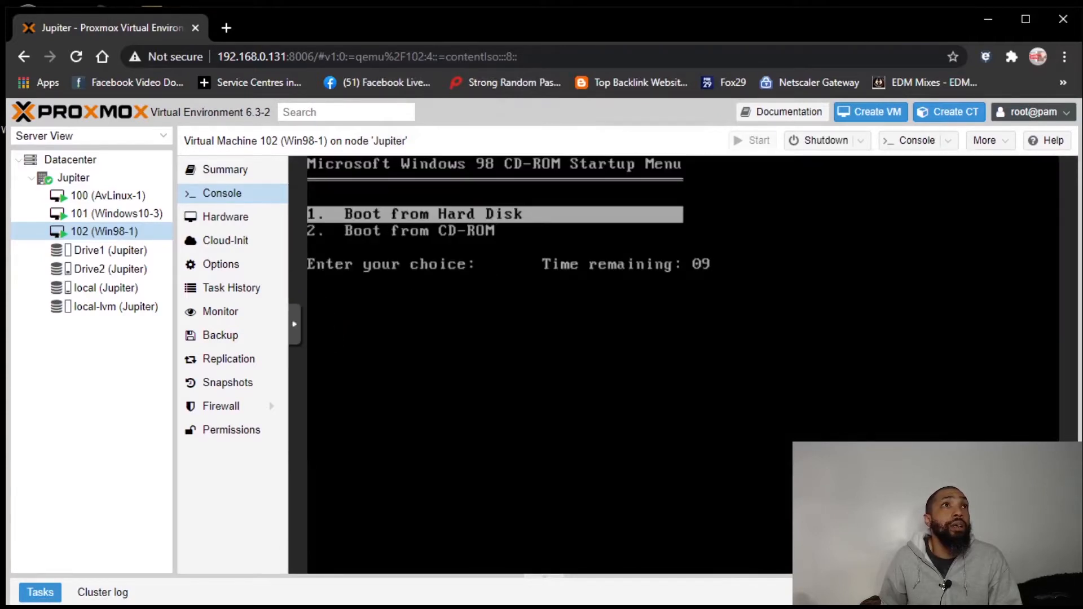
# - Boot the virtual machine from CD-ROM and start Windows 98 Setup from the CD-ROM
pyautogui.press('Down')
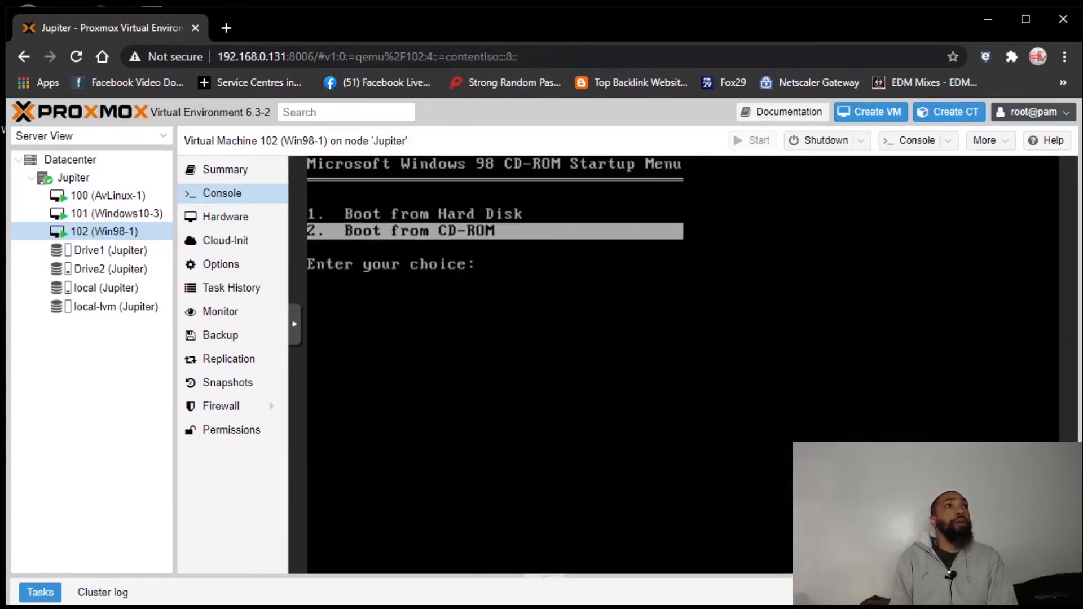
pyautogui.press('Return')
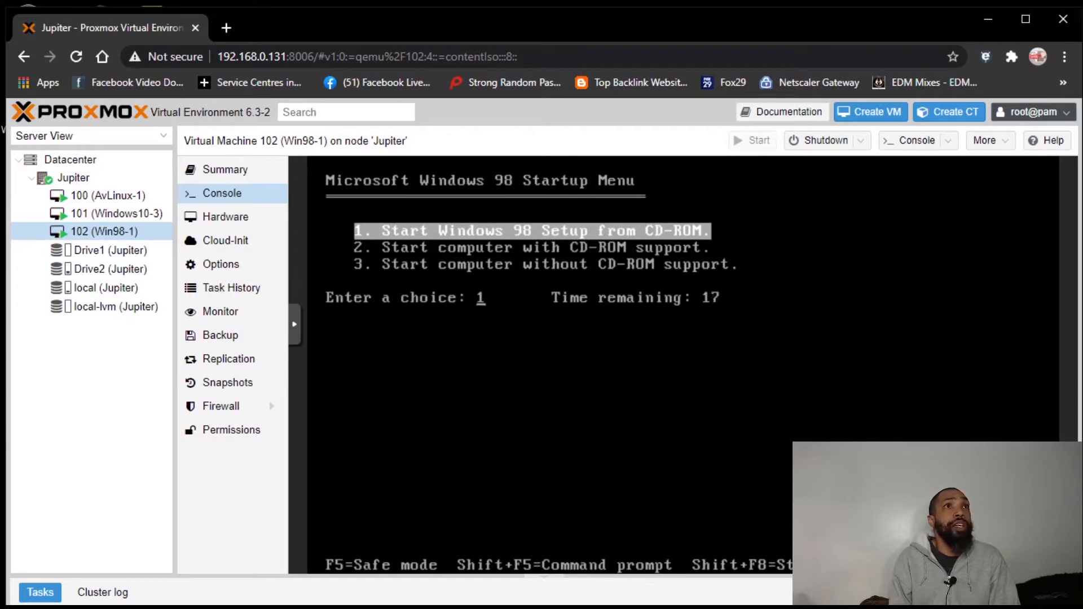
pyautogui.press('Return')
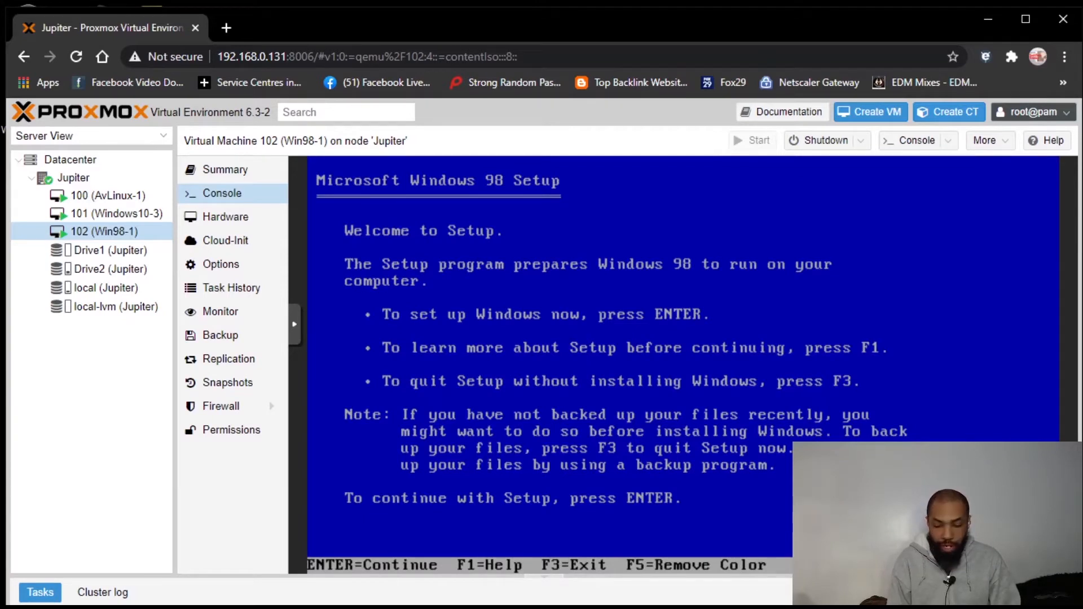
# - Continue past the Setup welcome and configure the unallocated disk space with large disk support enabled
pyautogui.press('Return')
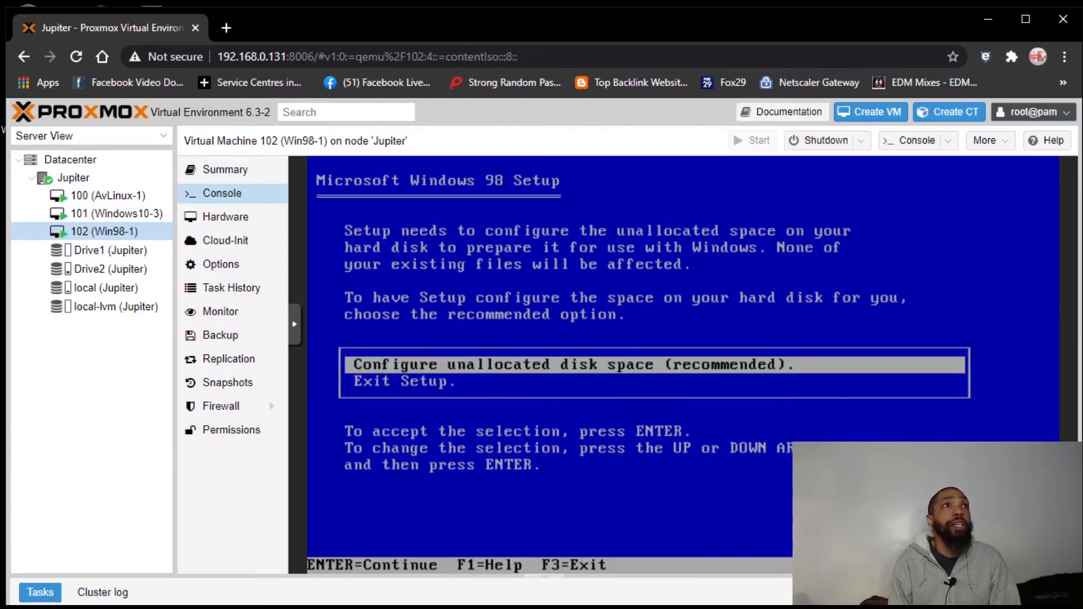
pyautogui.press('Return')
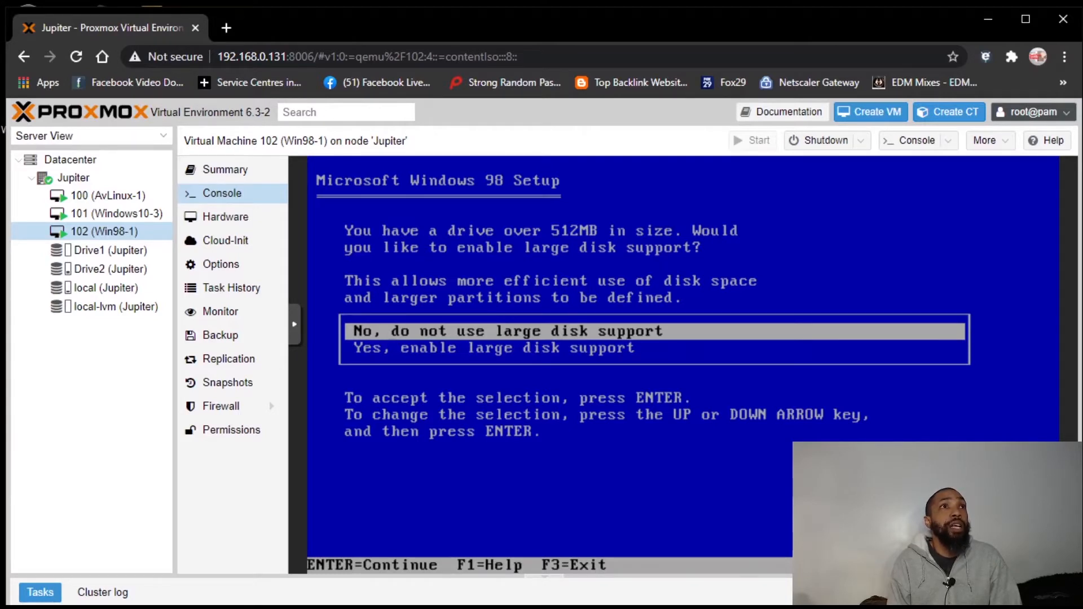
pyautogui.press('Down')
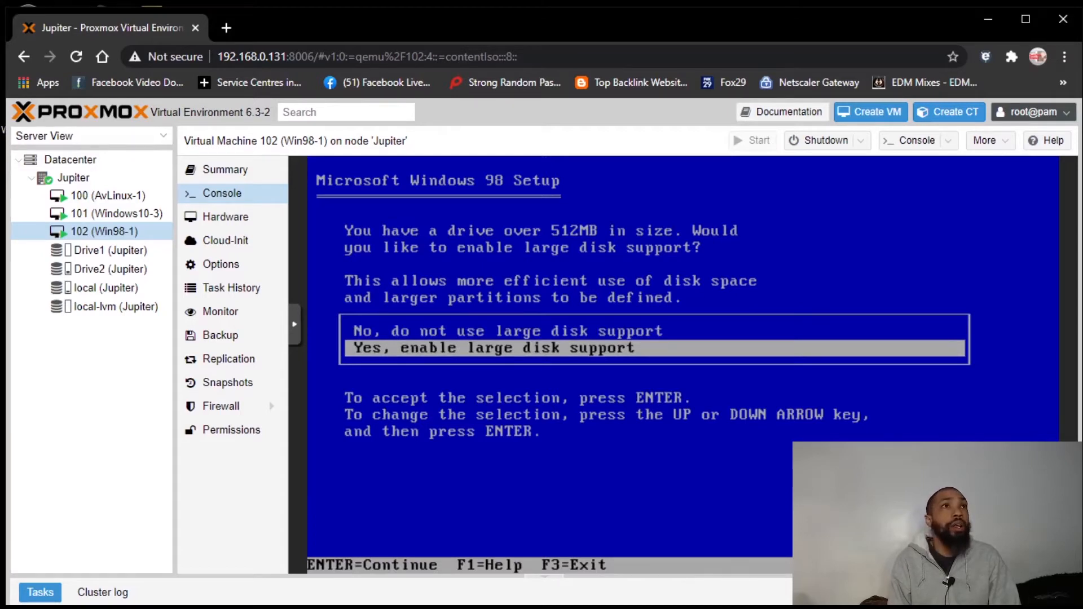
pyautogui.press('Return')
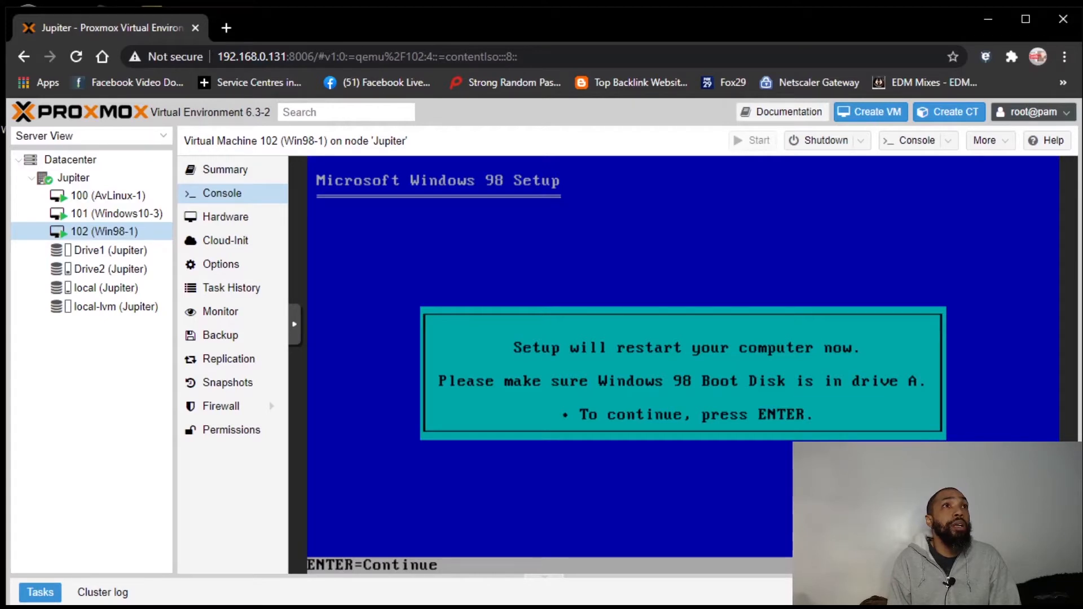
# - Let Setup restart the virtual machine and boot it from CD-ROM again
pyautogui.press('Return')
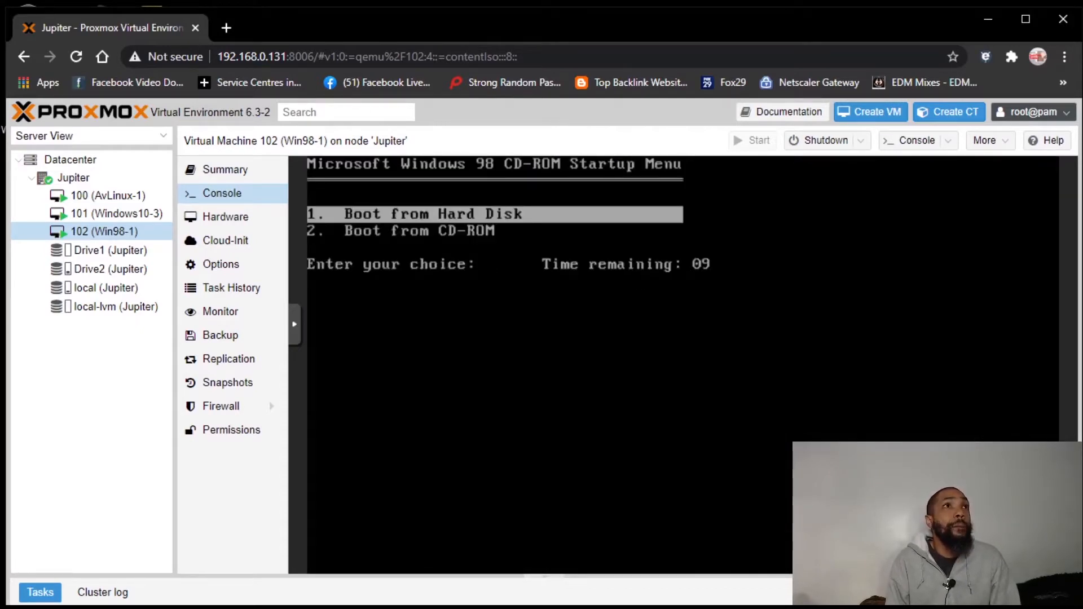
pyautogui.press('Down')
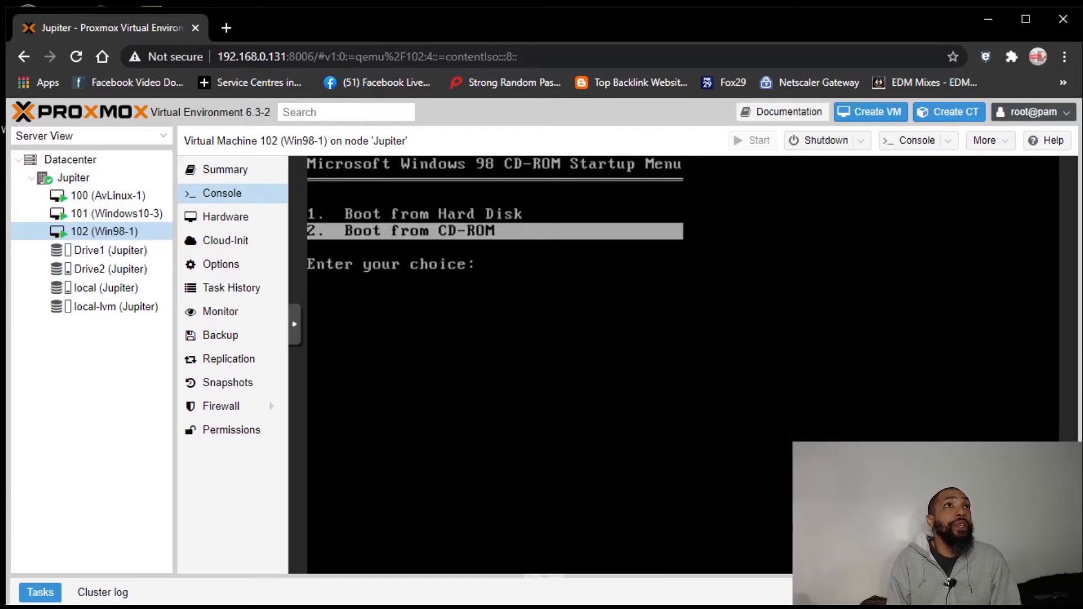
pyautogui.press('Return')
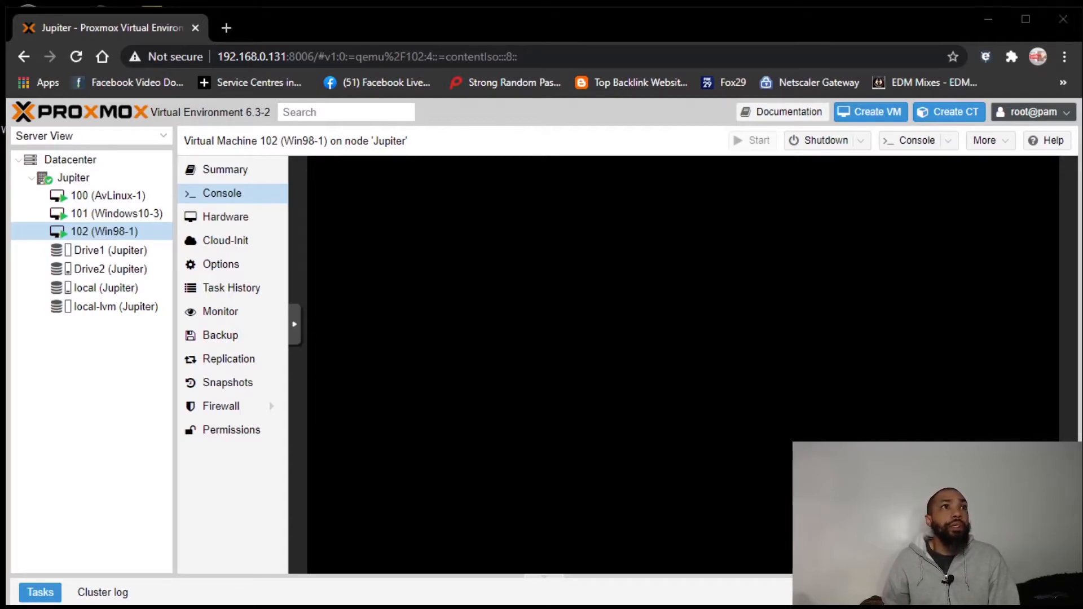
# - Open the Instructions text file from the Win98 folder on network drive O: and read the installation steps
pyautogui.press('super+e')
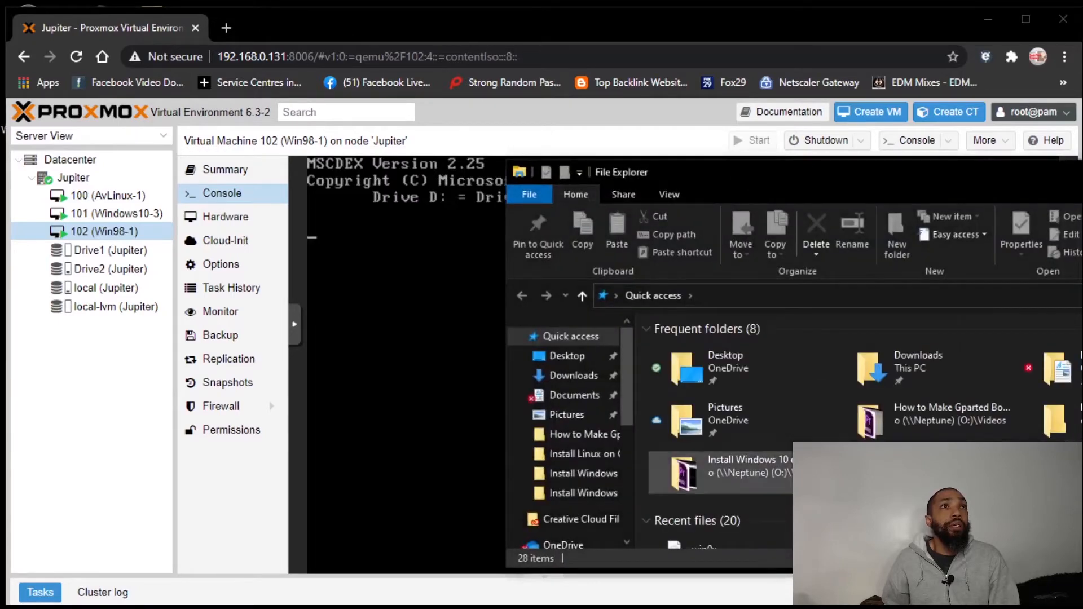
pyautogui.moveTo(623, 410); pyautogui.dragTo(619, 526)
pyautogui.click(605, 501)
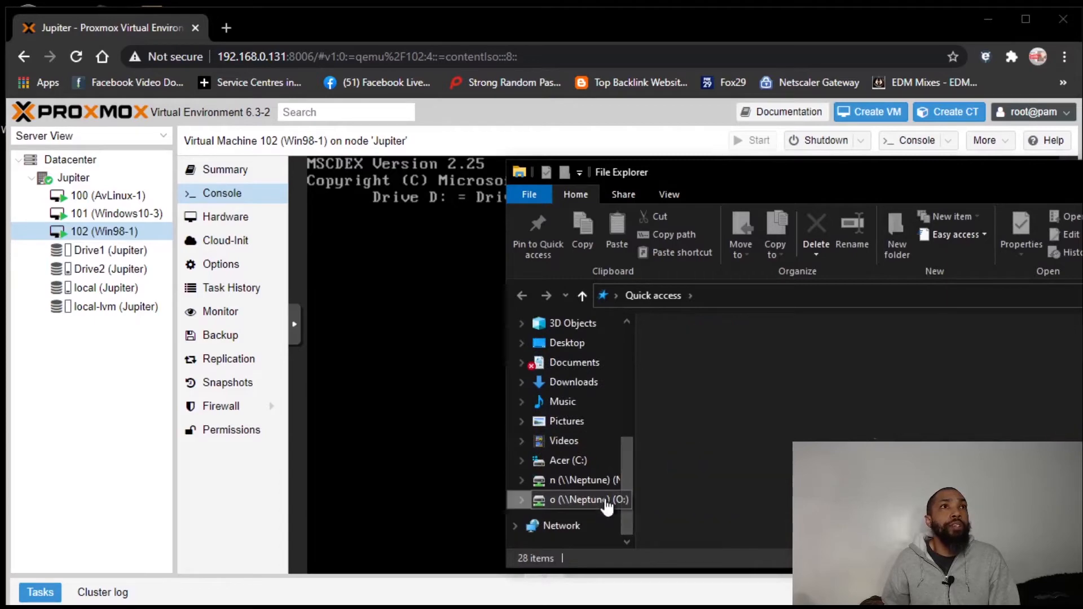
pyautogui.doubleClick(729, 519)
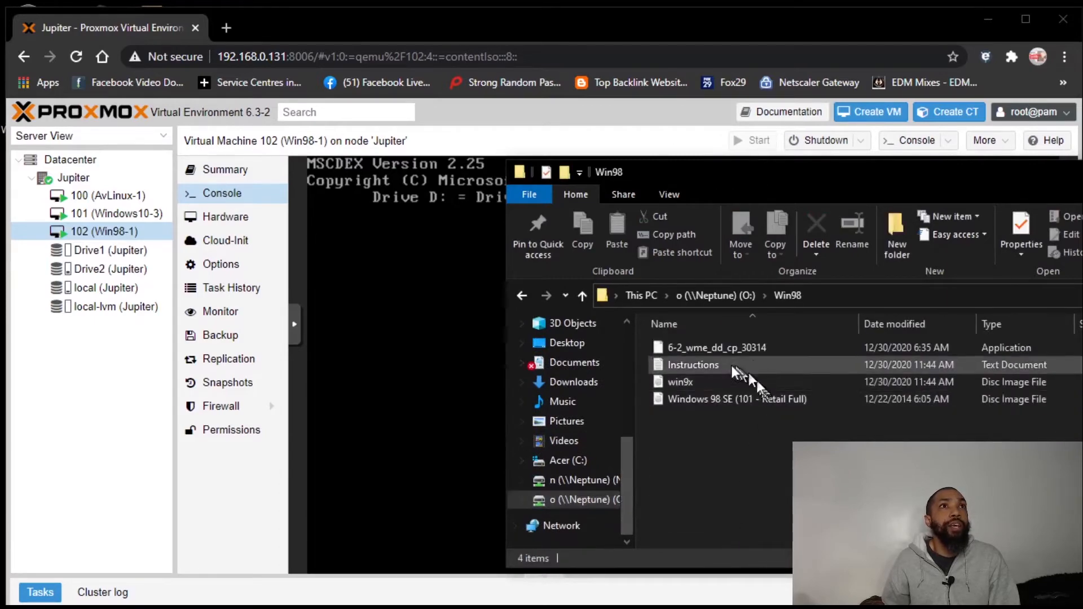
pyautogui.doubleClick(702, 365)
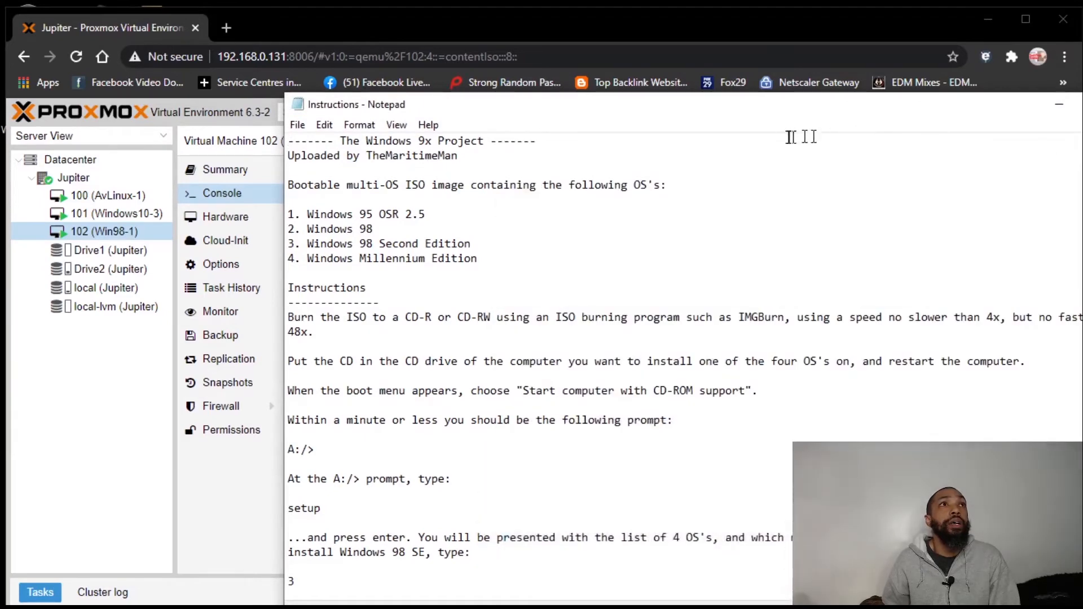
pyautogui.moveTo(796, 107); pyautogui.dragTo(938, 607)
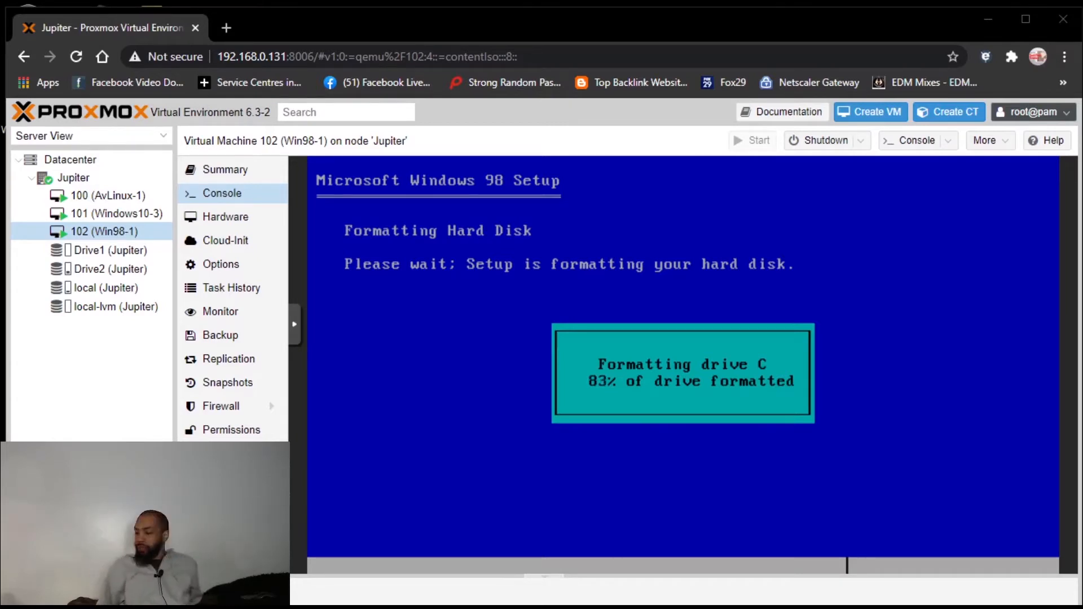
pyautogui.click(917, 141)
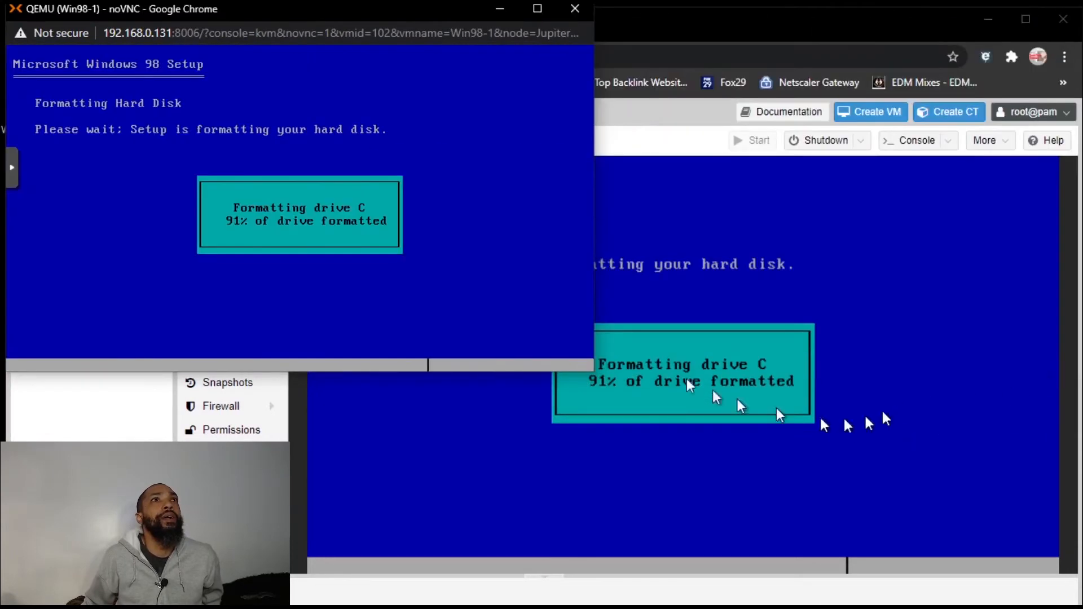
pyautogui.click(590, 11)
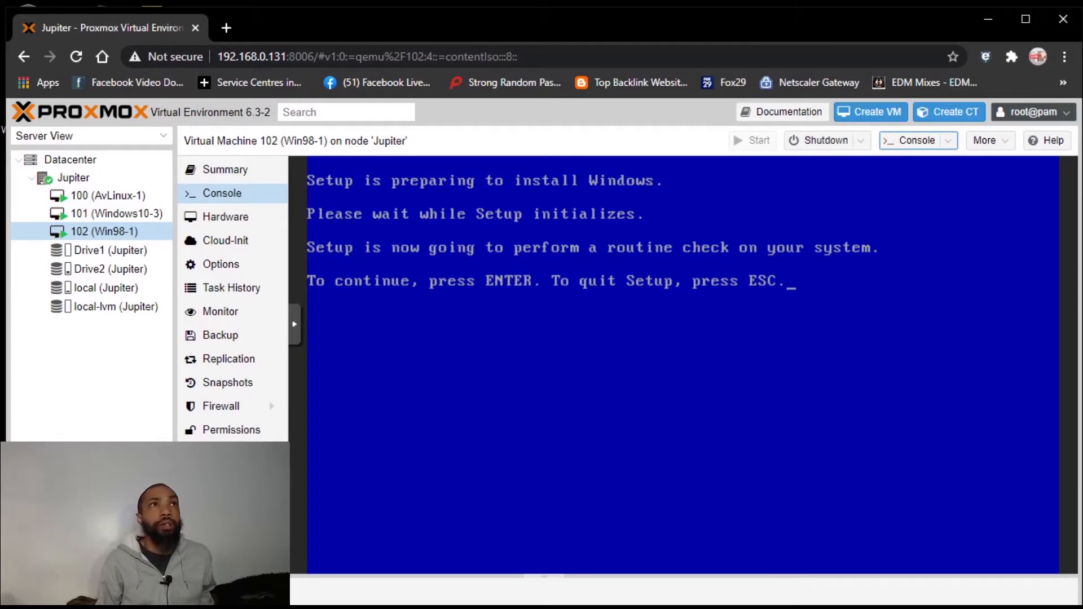
pyautogui.click(918, 140)
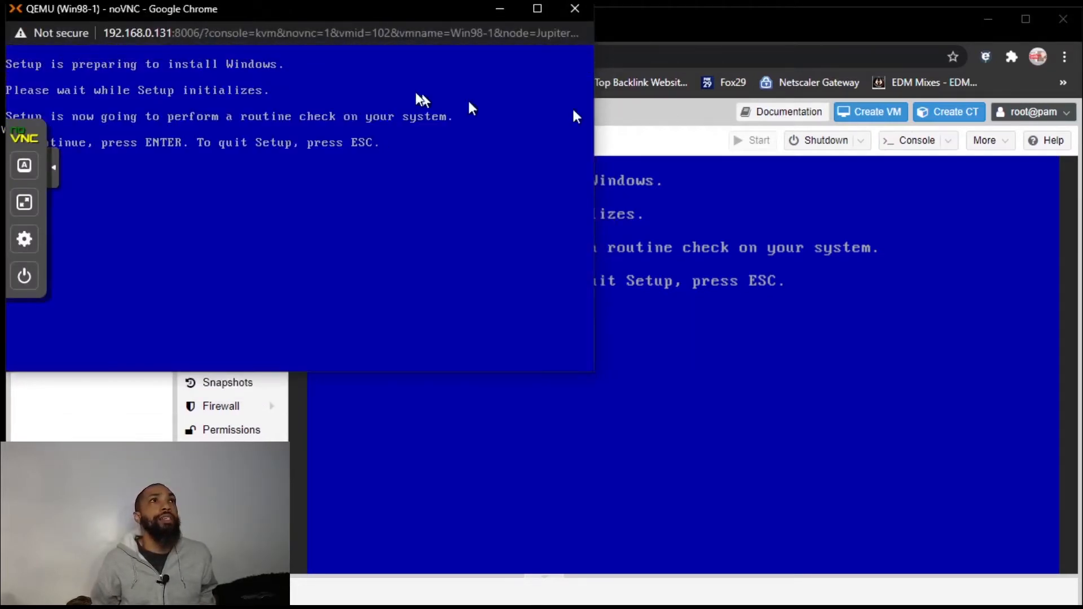
pyautogui.click(575, 9)
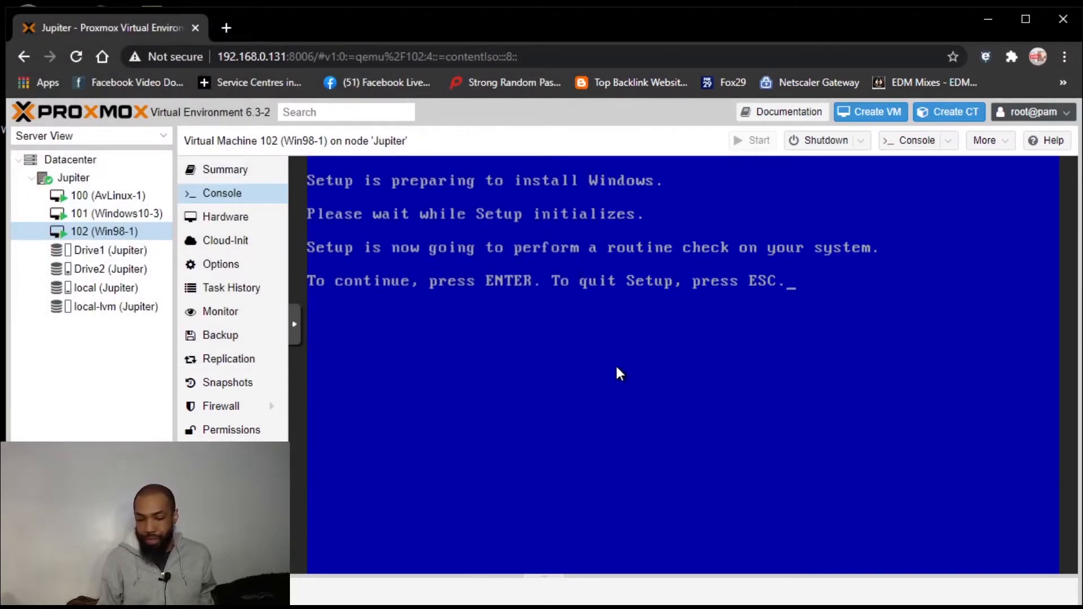
# - Continue to Setup's routine system check, and try to run setup from the A:\ prompt
pyautogui.press('Return')
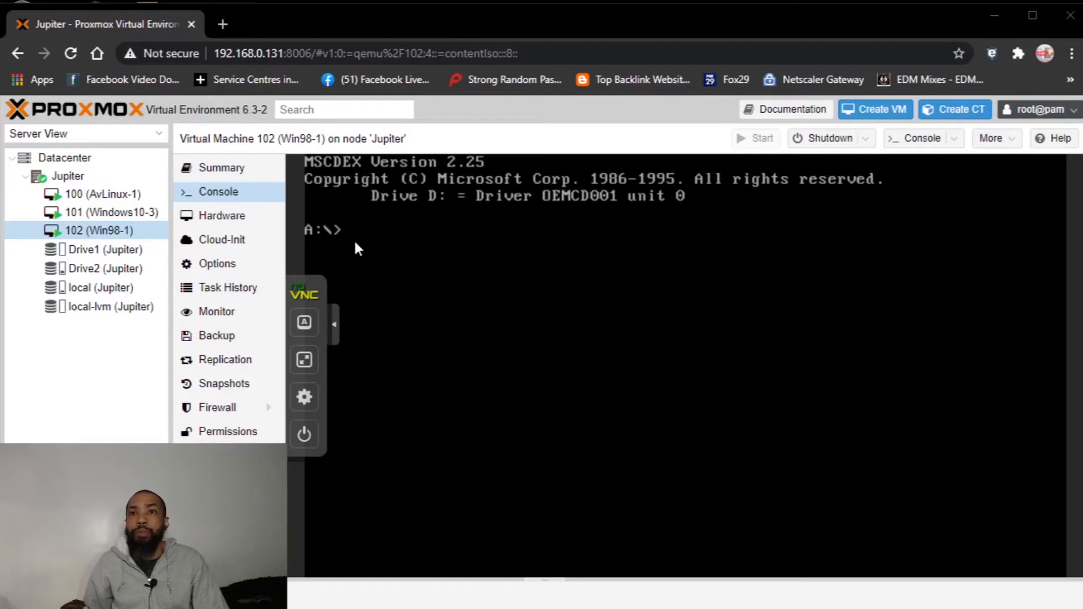
pyautogui.write('setup')
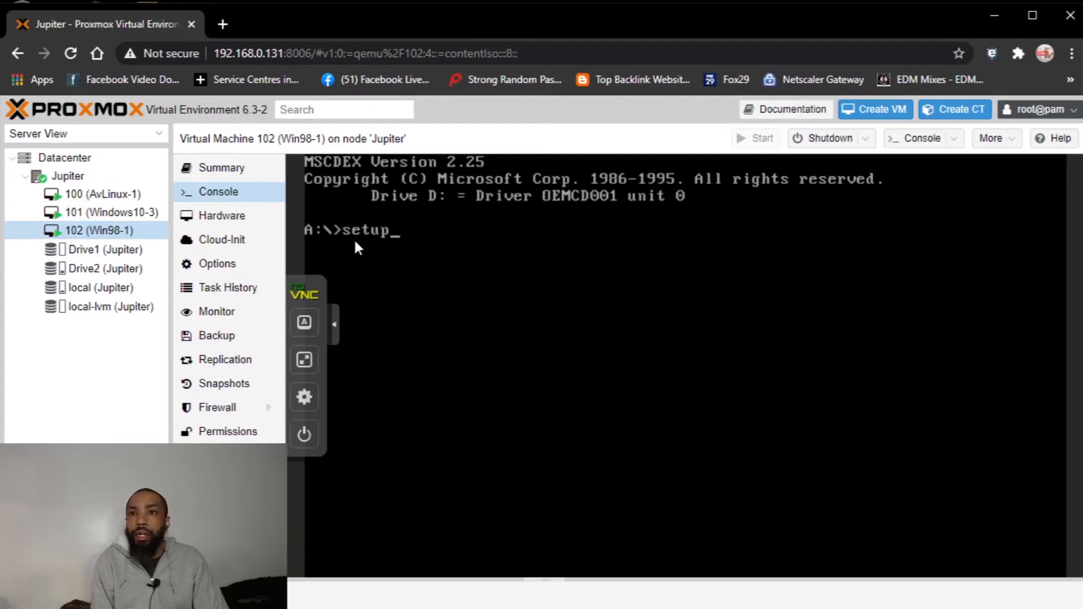
pyautogui.press('Return')
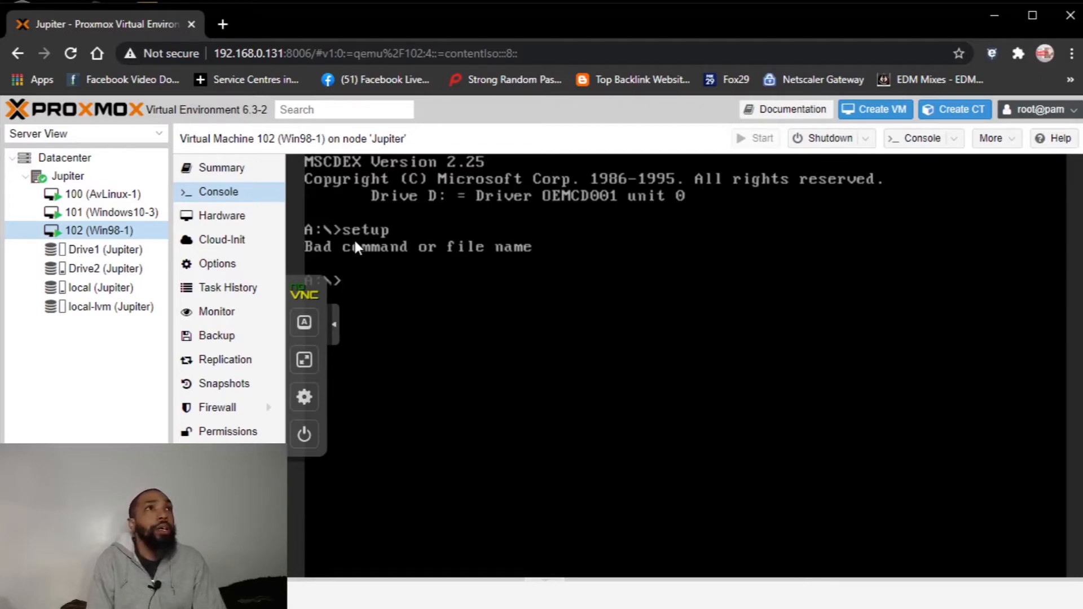
# - Switch to drive D: at the command prompt and run setup from there
pyautogui.write('d:')
pyautogui.press('Return')
pyautogui.write('setup')
pyautogui.press('Return')
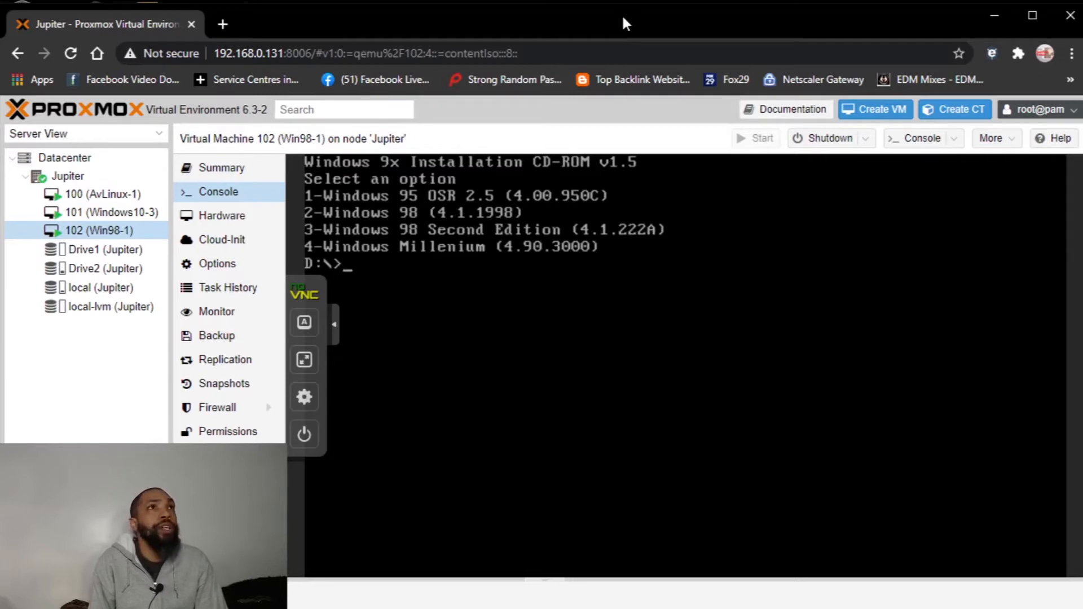
# - Choose option 3, Windows 98 Second Edition, for installation and confirm the format of drive C: with Y
pyautogui.write('3')
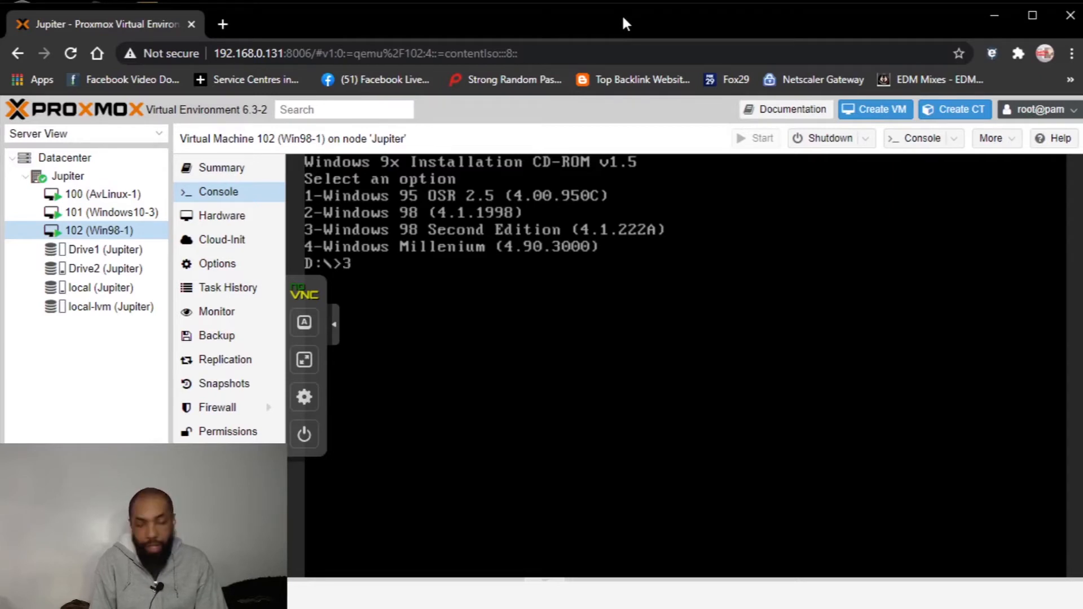
pyautogui.press('Return')
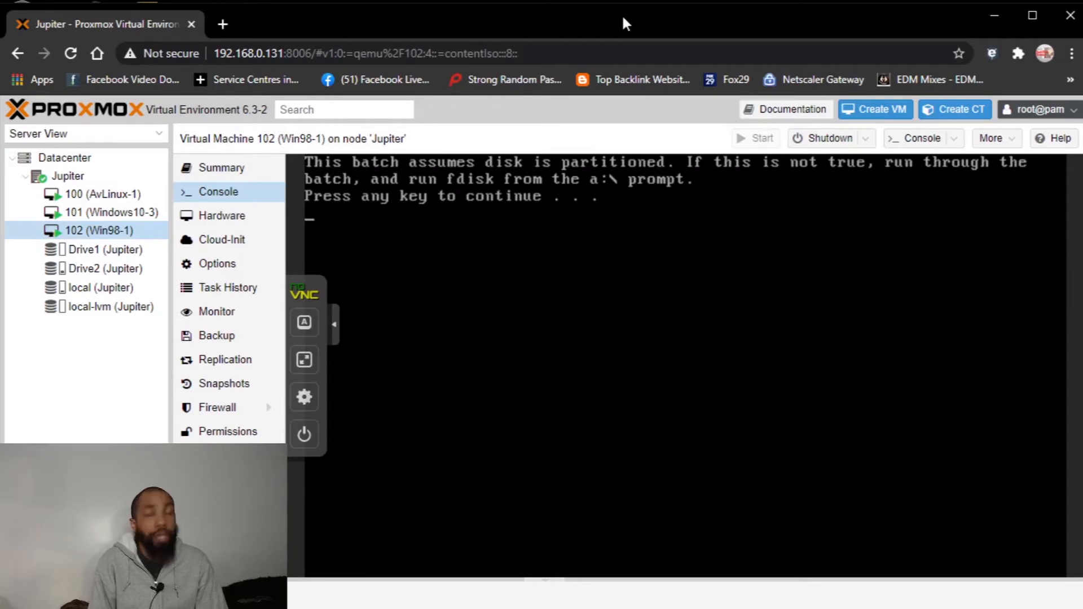
pyautogui.press('Return')
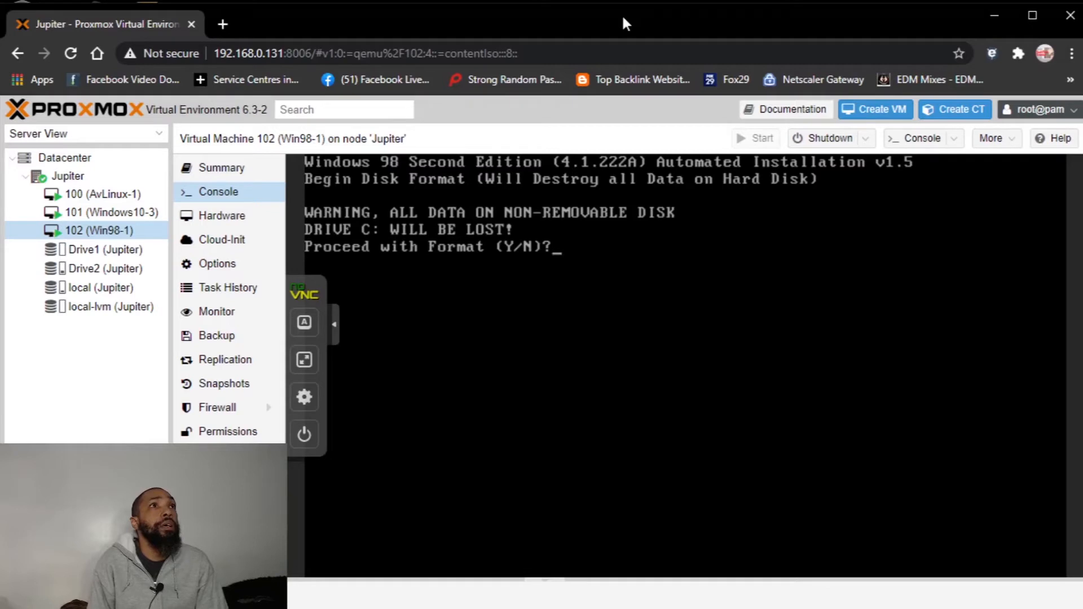
pyautogui.write('y')
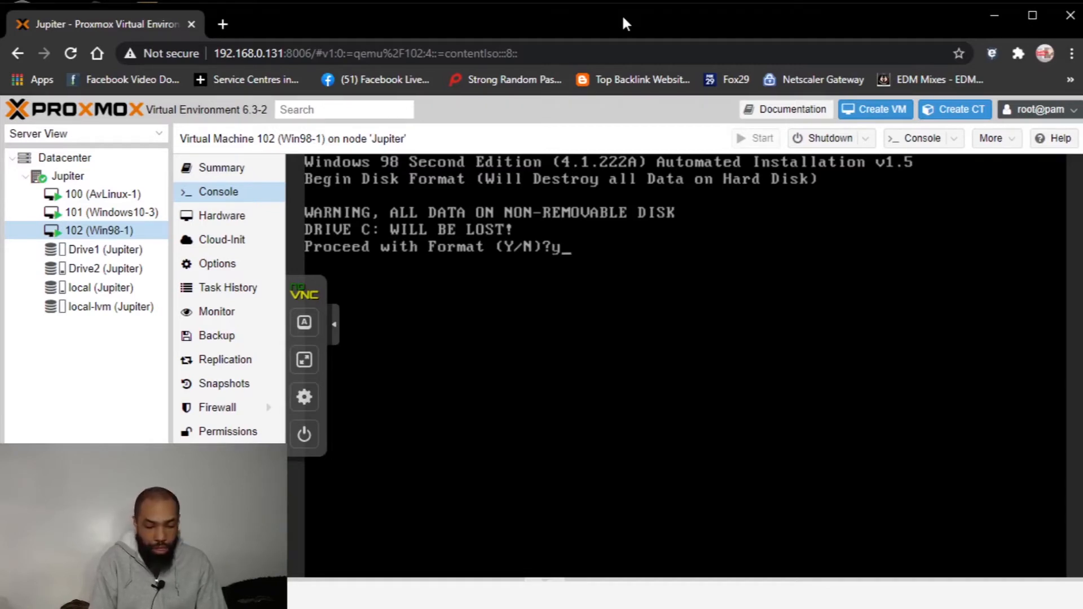
pyautogui.press('BackSpace')
pyautogui.write('Y')
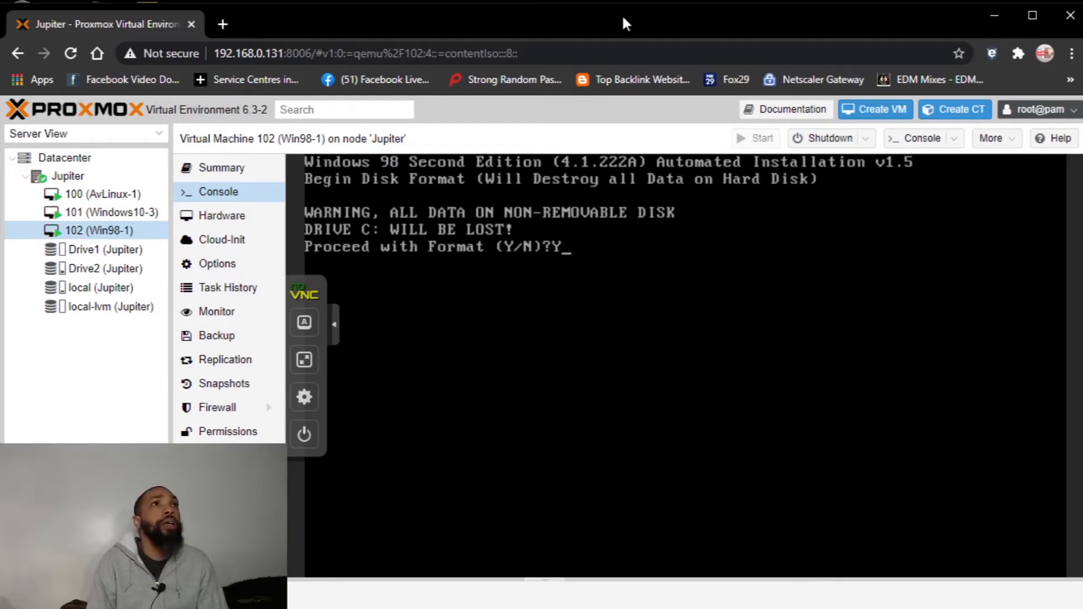
pyautogui.press('Return')
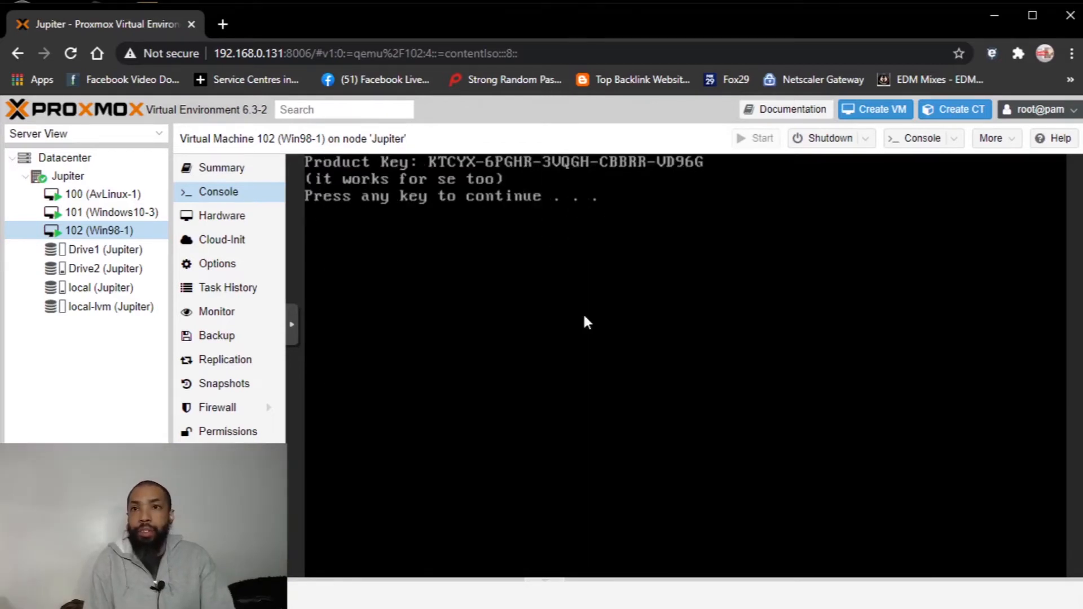
# - Continue past the product key notice and the routine system check, and begin Windows 98 Setup from its welcome dialog
pyautogui.press('Return')
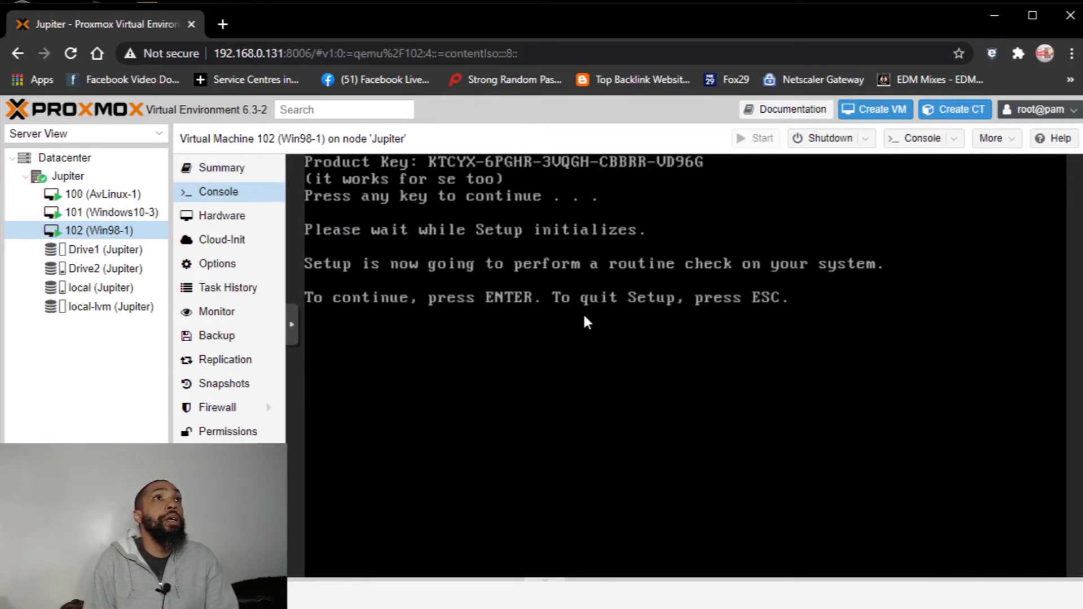
pyautogui.press('Return')
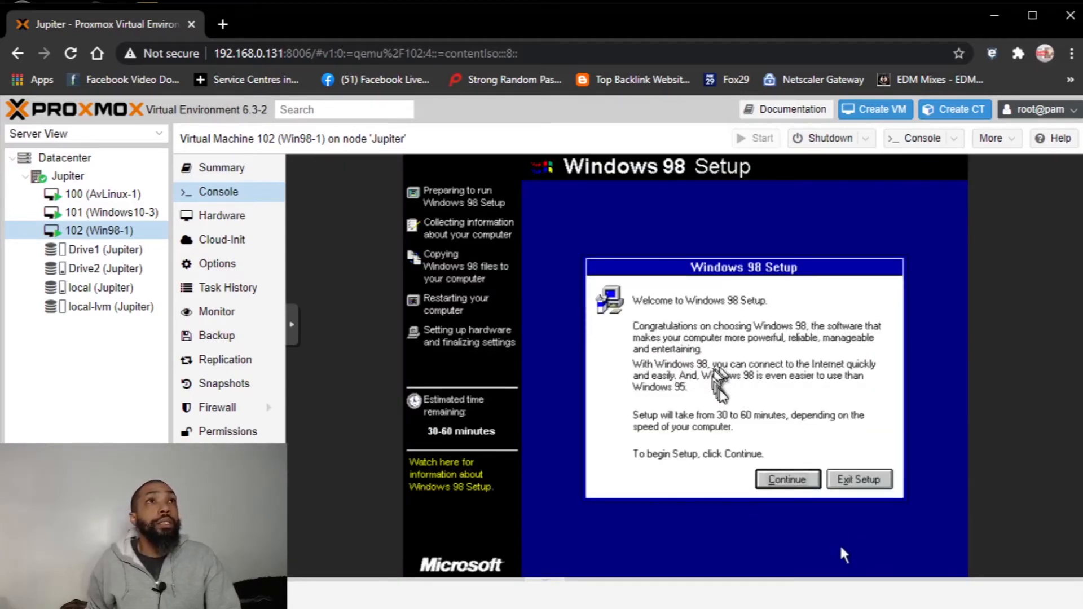
pyautogui.click(787, 481)
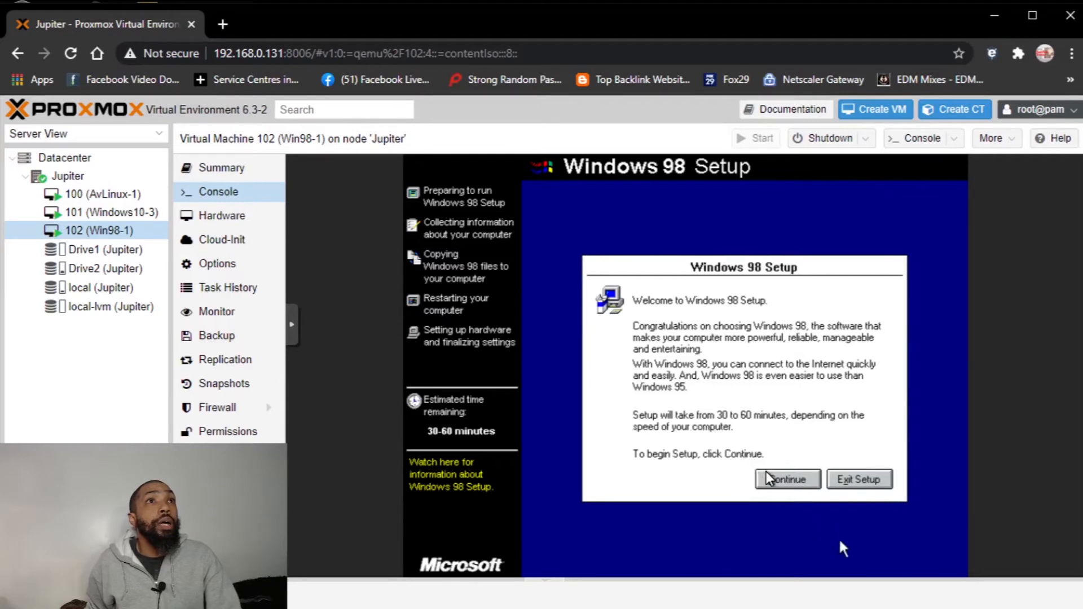
pyautogui.click(789, 479)
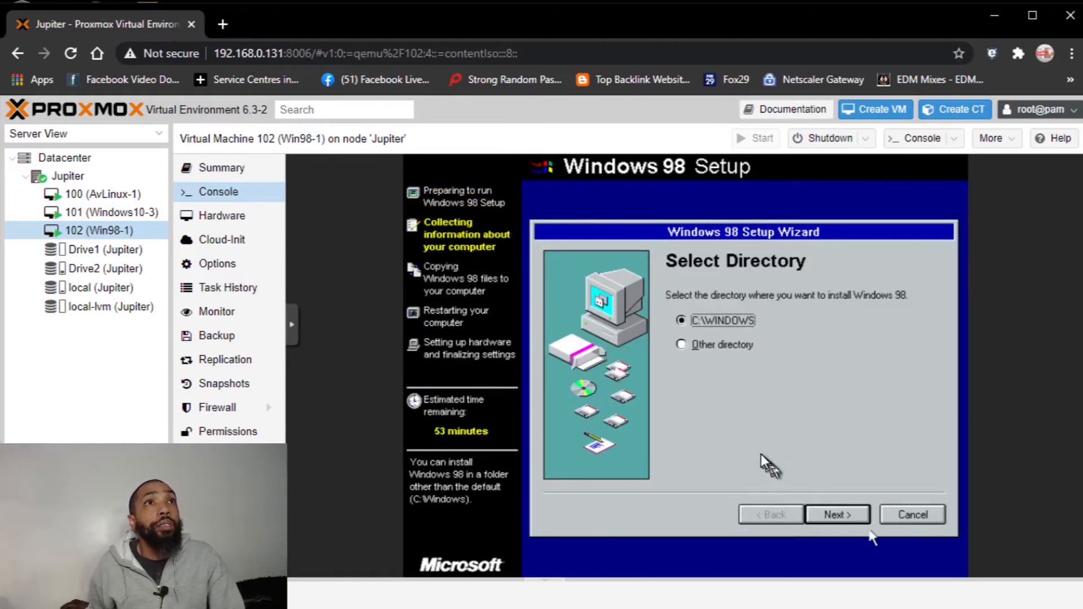
# - Accept C:\WINDOWS, Typical setup and the most common components, keeping the default network identification and United States as the location
pyautogui.click(852, 520)
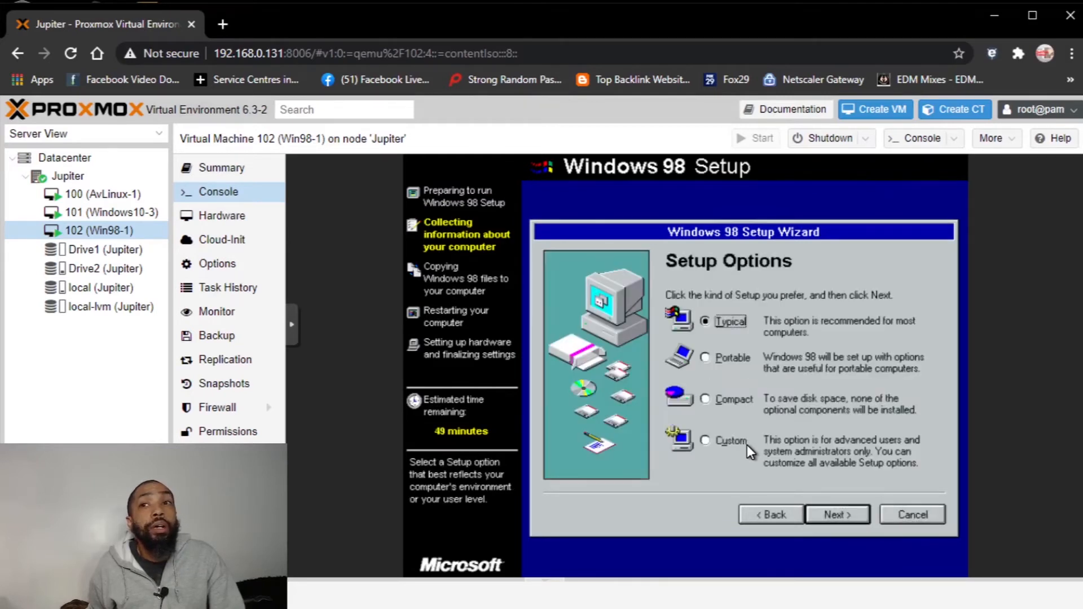
pyautogui.click(841, 516)
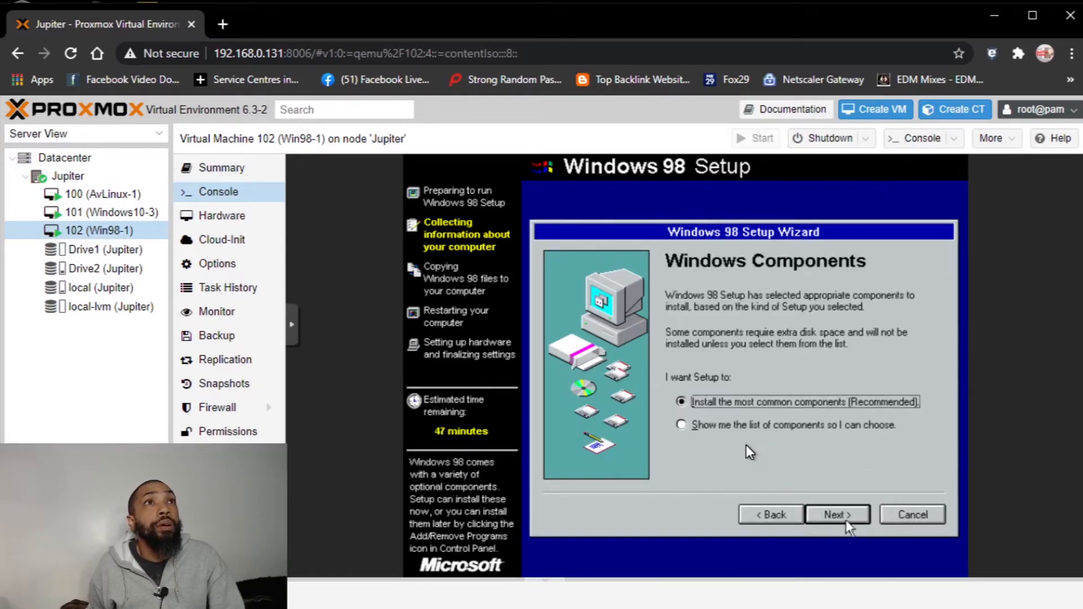
pyautogui.click(841, 515)
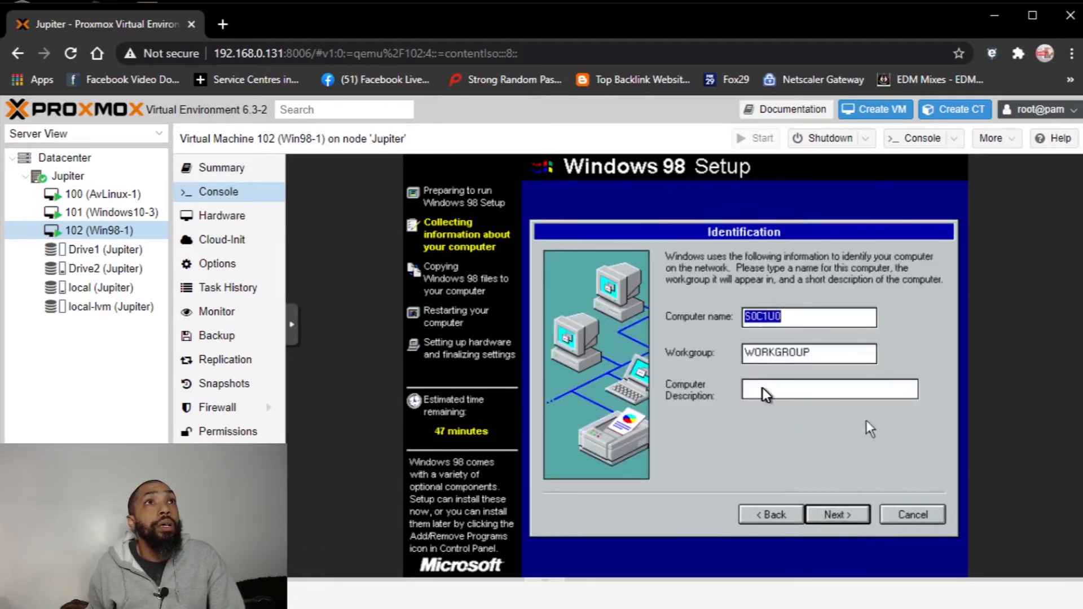
pyautogui.click(845, 518)
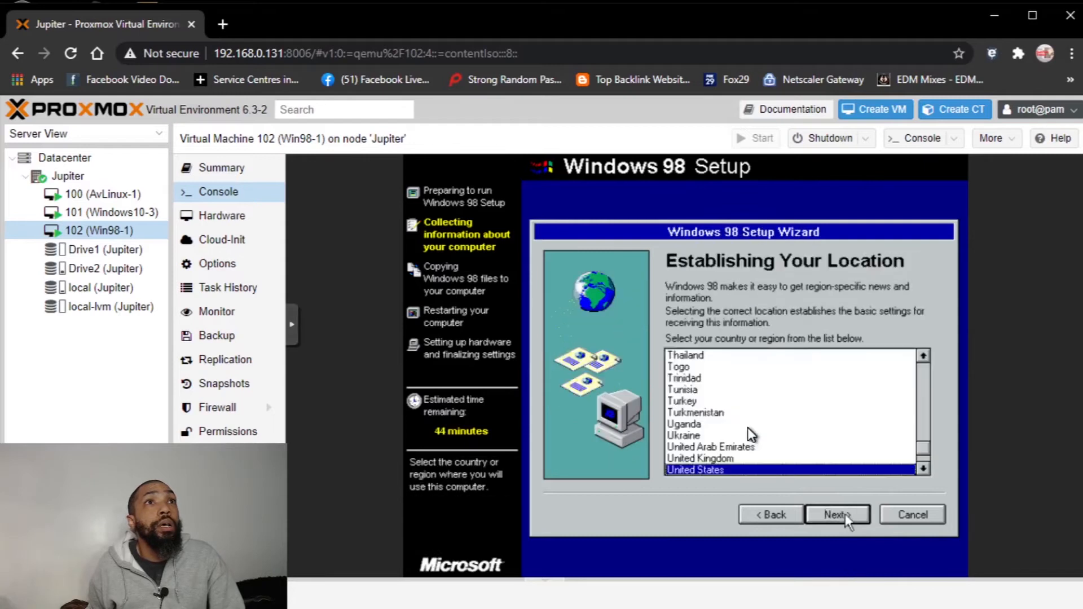
pyautogui.click(837, 514)
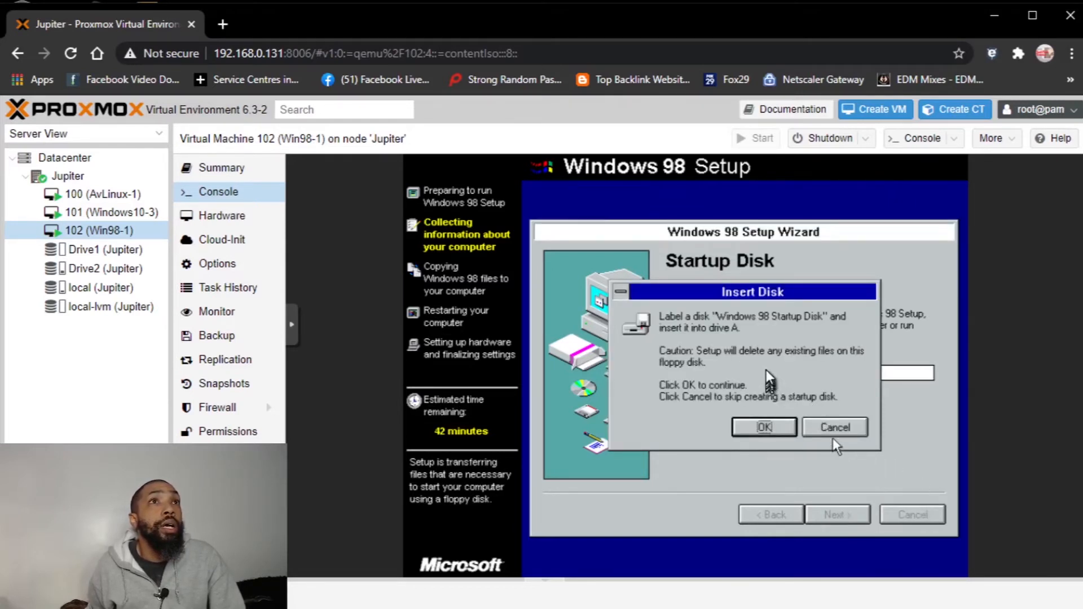
# - Accept the startup disk prompts for drive A and continue to the file-copying stage of Setup
pyautogui.click(765, 427)
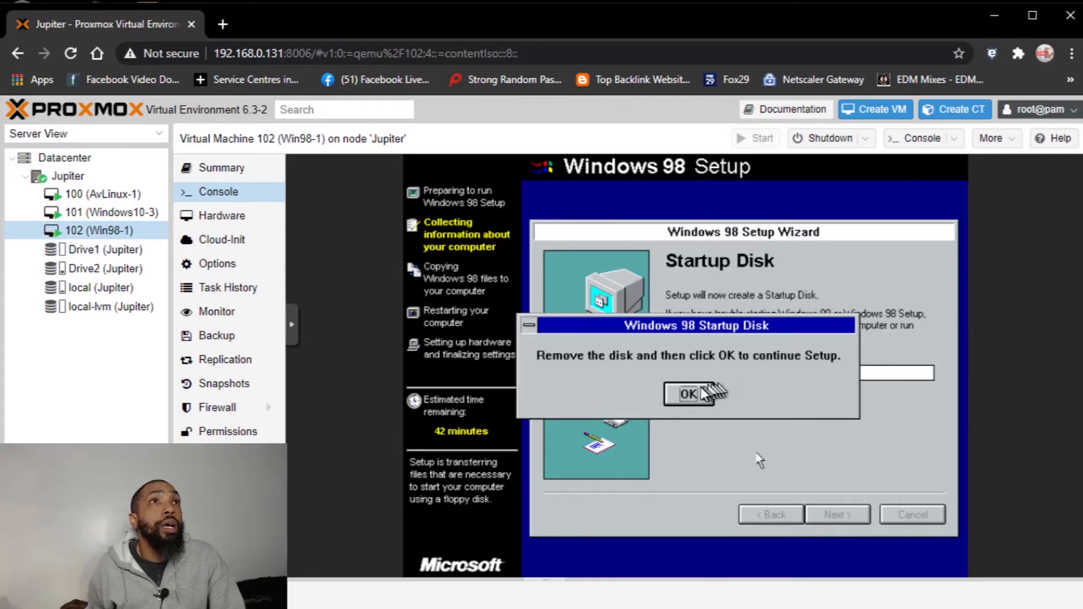
pyautogui.click(685, 391)
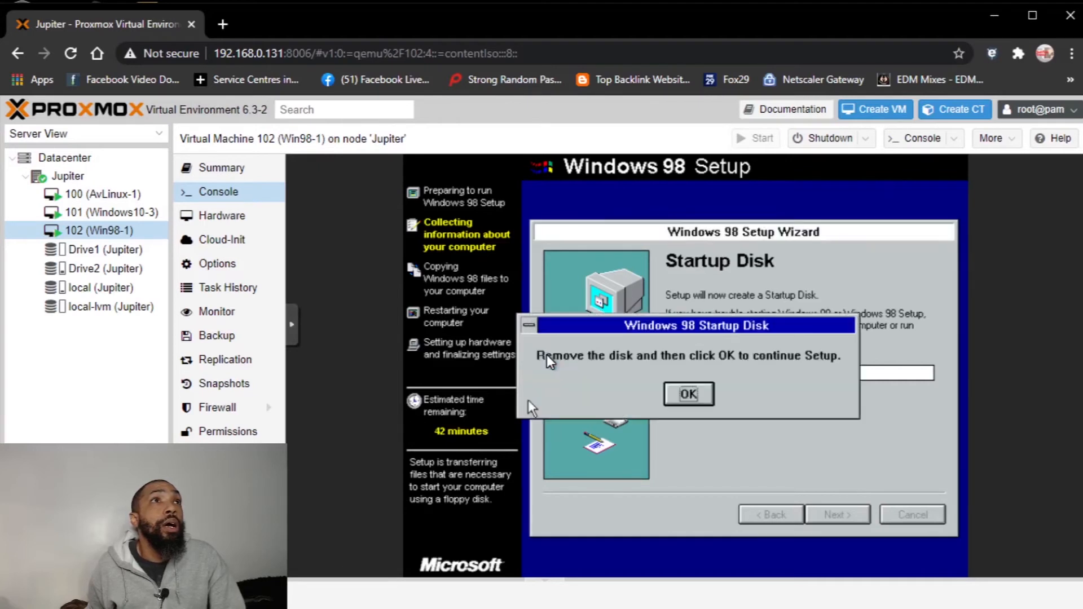
pyautogui.click(700, 398)
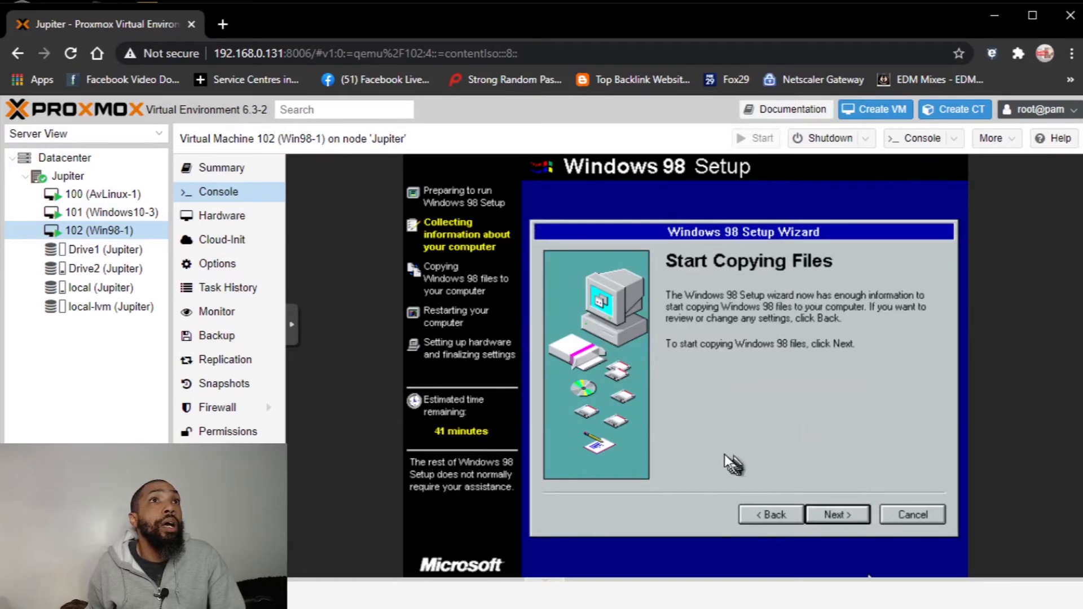
# - Start copying the Windows 98 files and let Setup restart the virtual machine once copying is complete
pyautogui.click(838, 515)
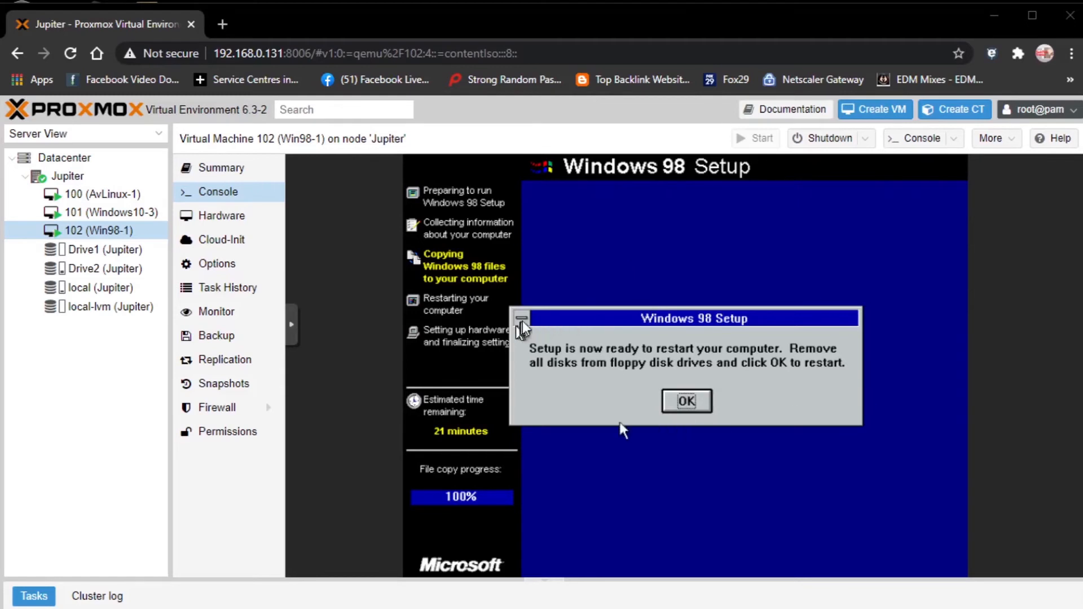
pyautogui.click(687, 401)
pyautogui.click(643, 407)
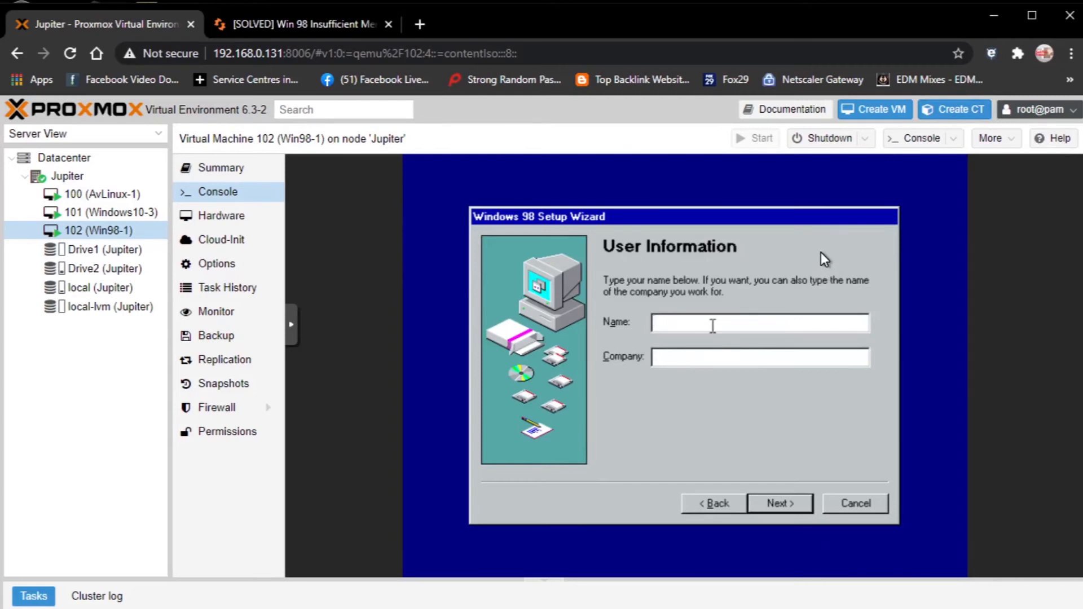
# - Fill in the user information with TechTinkTronics as the name and TTT as the company
pyautogui.write('TechTinkTronics')
pyautogui.press('Tab')
pyautogui.write('TT')
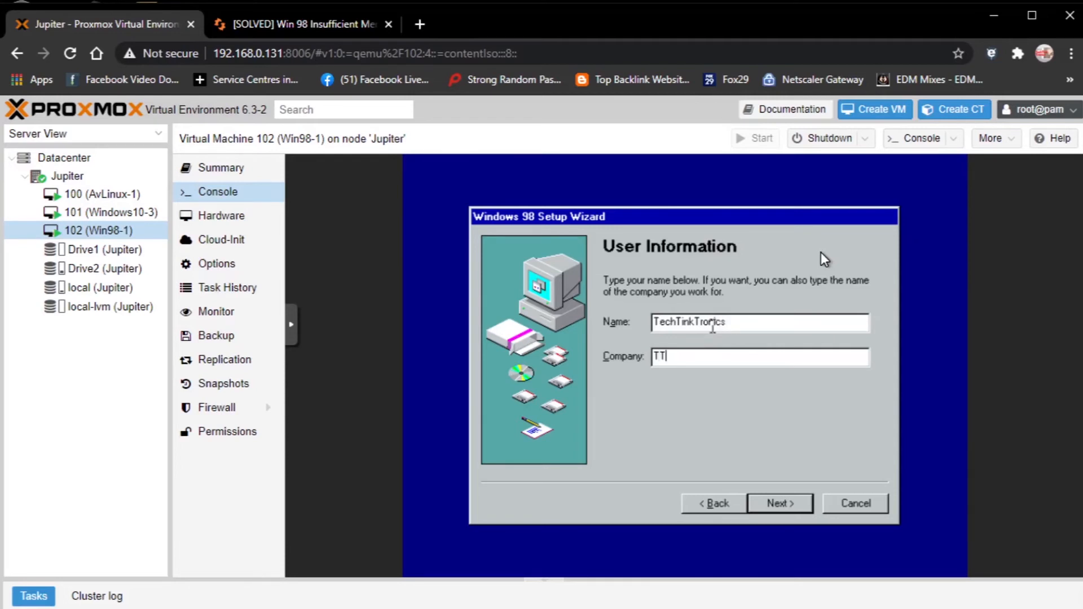
pyautogui.write('T')
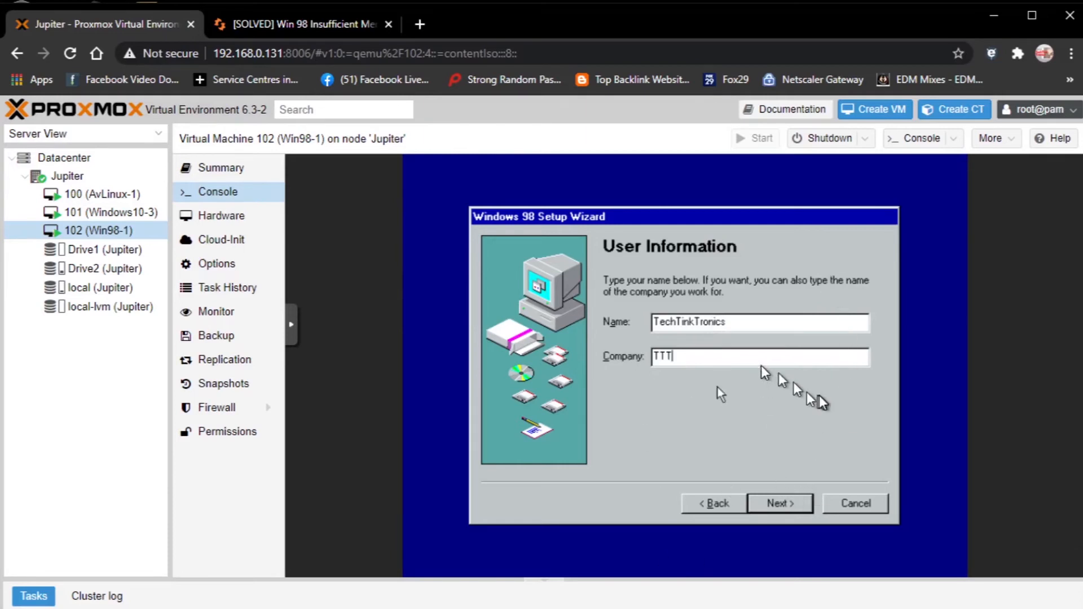
# - Submit the user information and accept the Windows 98 Second Edition License Agreement to continue Setup
pyautogui.click(779, 501)
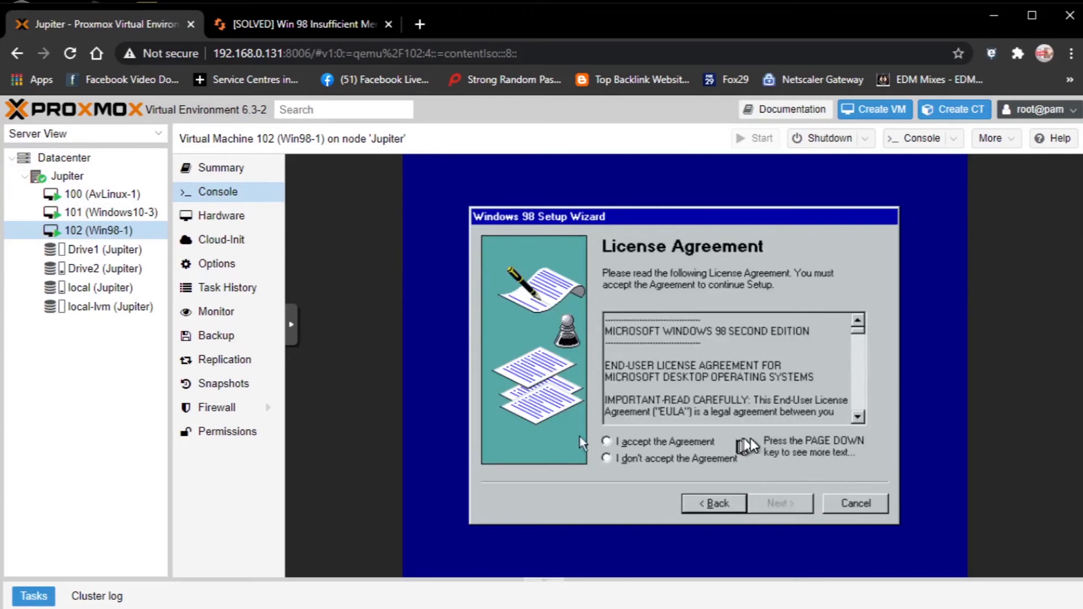
pyautogui.click(604, 441)
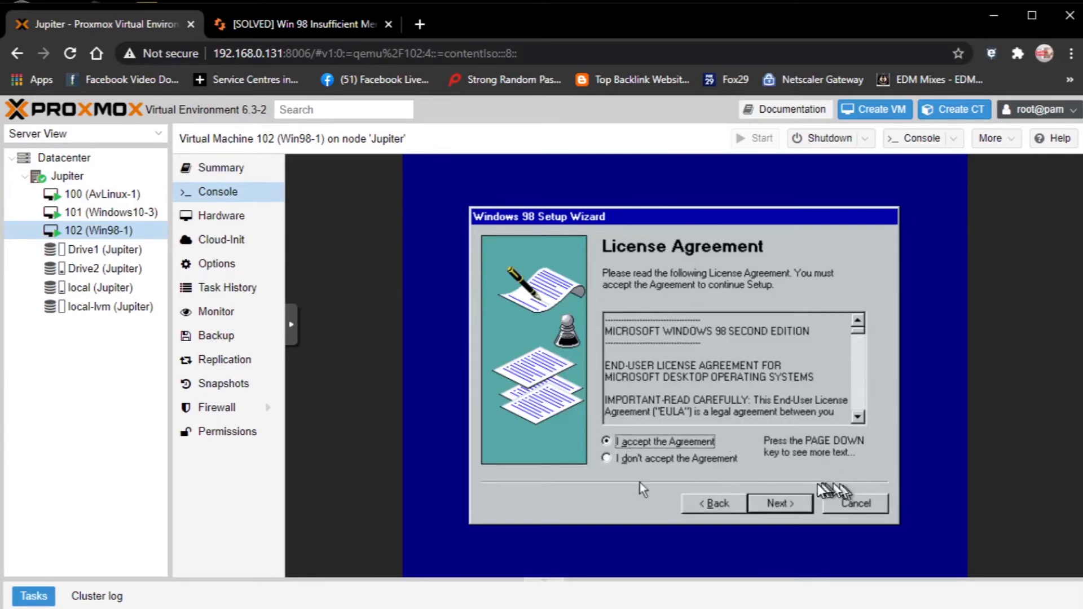
pyautogui.click(804, 504)
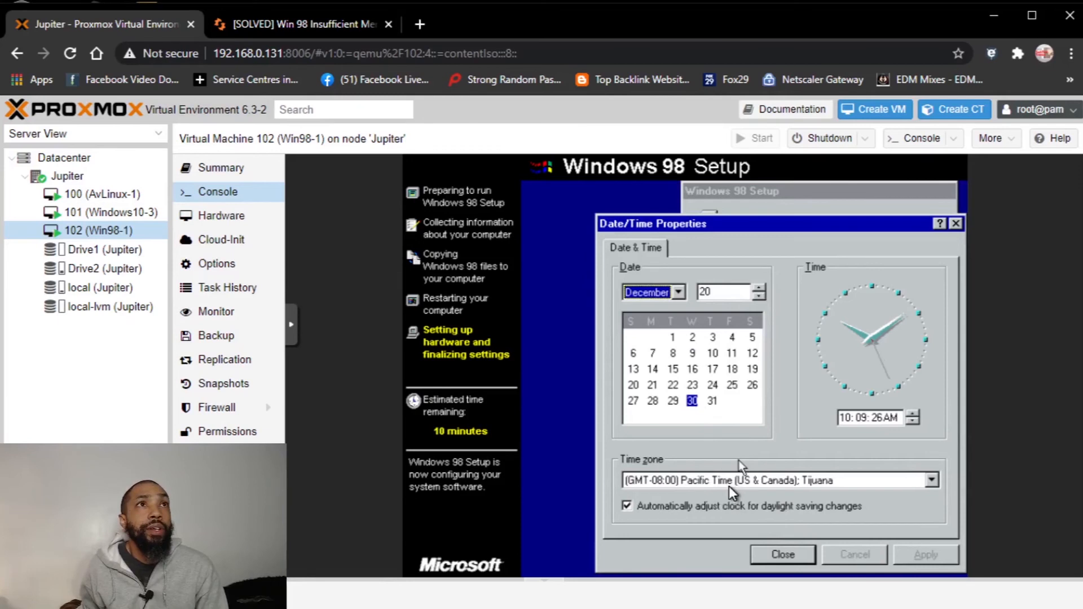
# - Set the time zone to (GMT-05:00) Eastern Time (US & Canada) and apply it
pyautogui.click(735, 499)
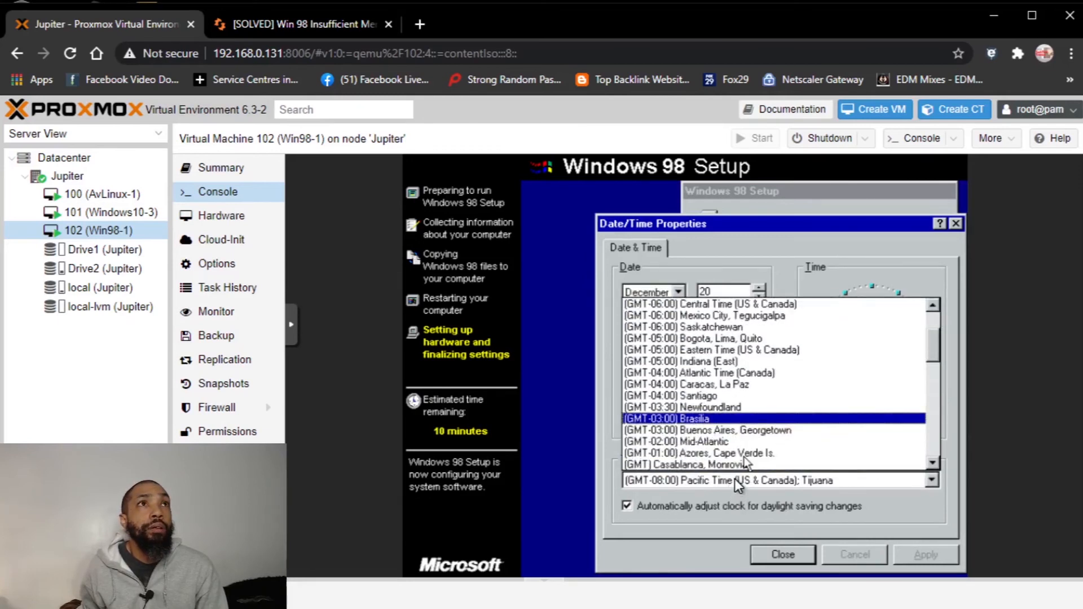
pyautogui.scroll(-1, 735, 478)
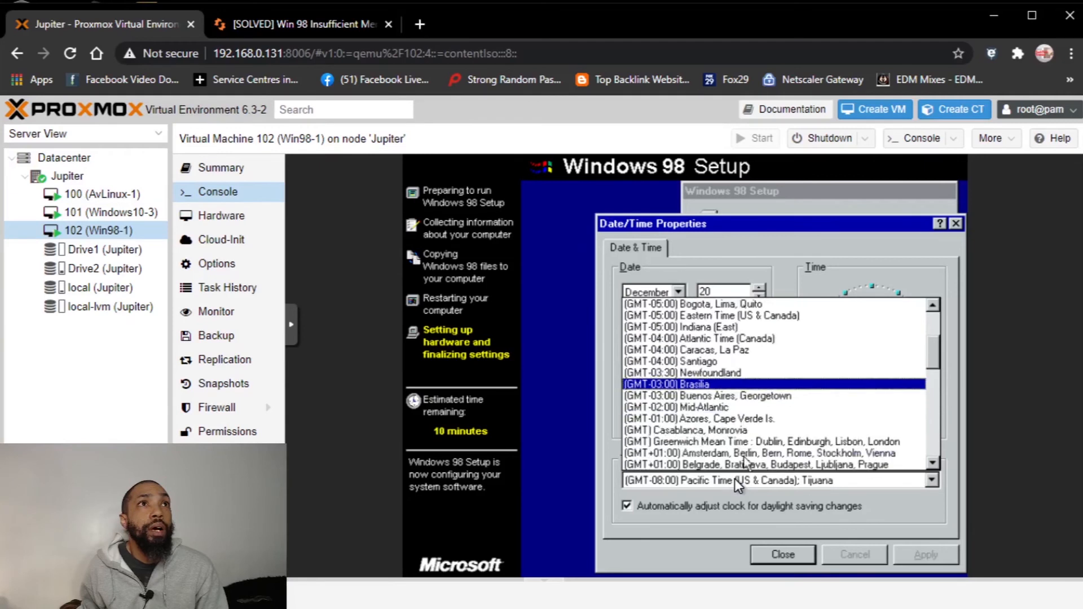
pyautogui.scroll(2, 734, 478)
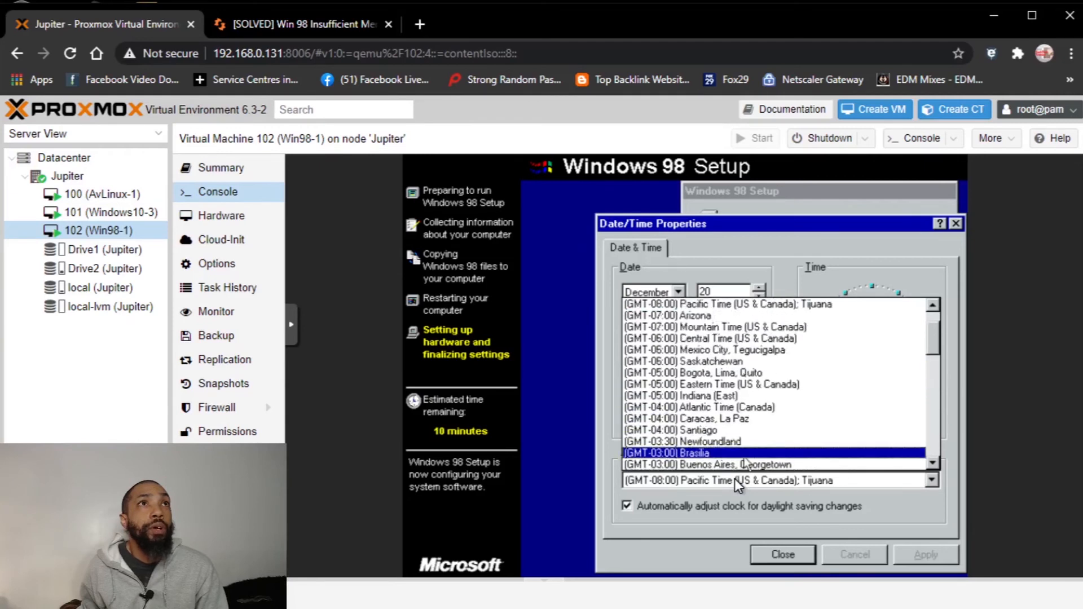
pyautogui.scroll(1, 736, 483)
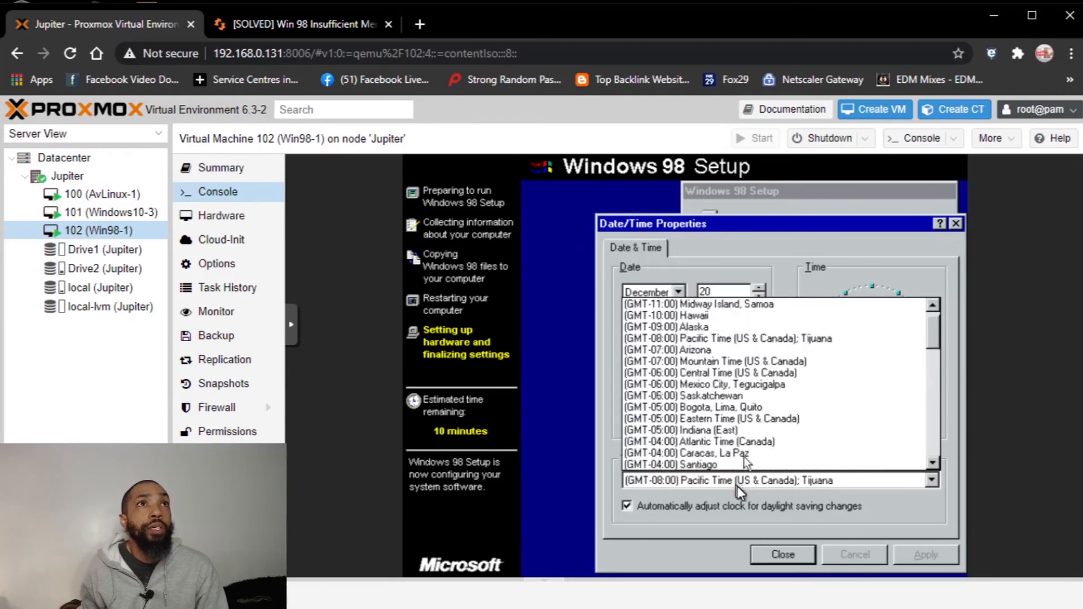
pyautogui.click(757, 419)
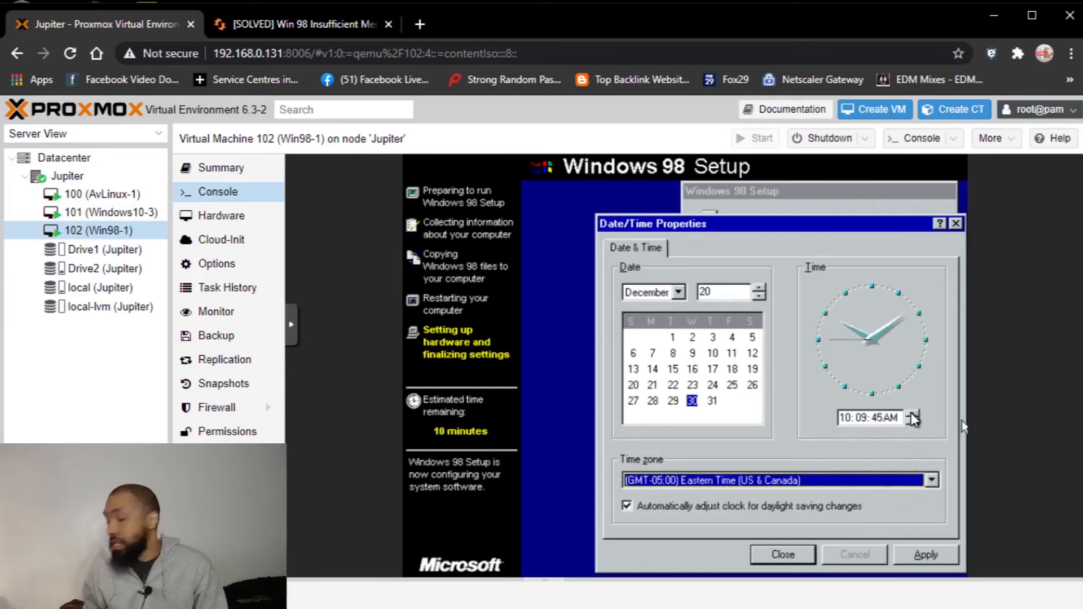
pyautogui.click(920, 554)
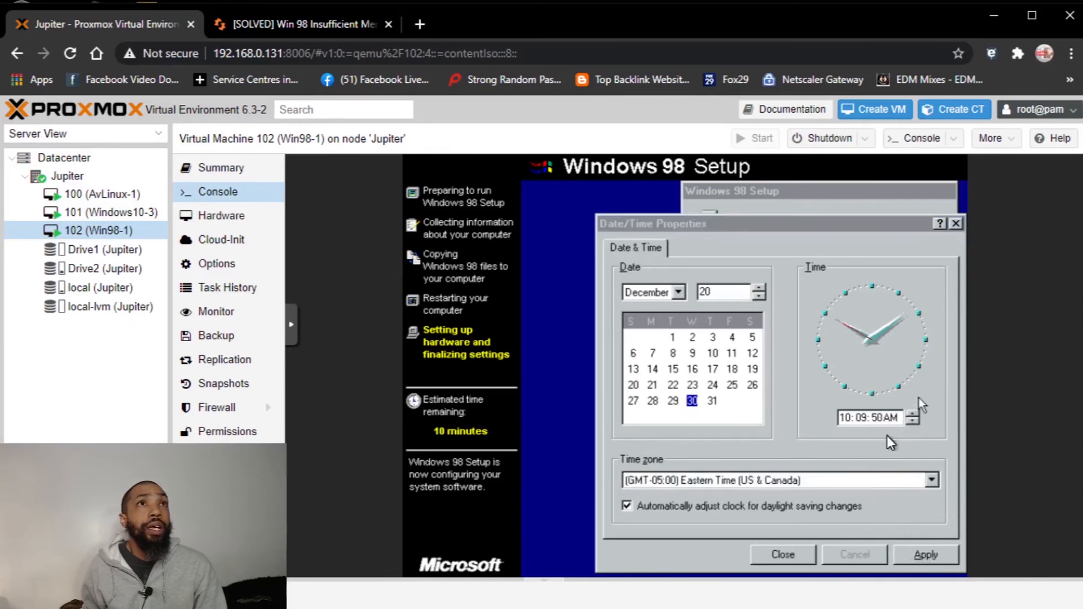
# - Set the clock to 3:10:00 PM, apply the change and close the date and time settings
pyautogui.click(914, 414)
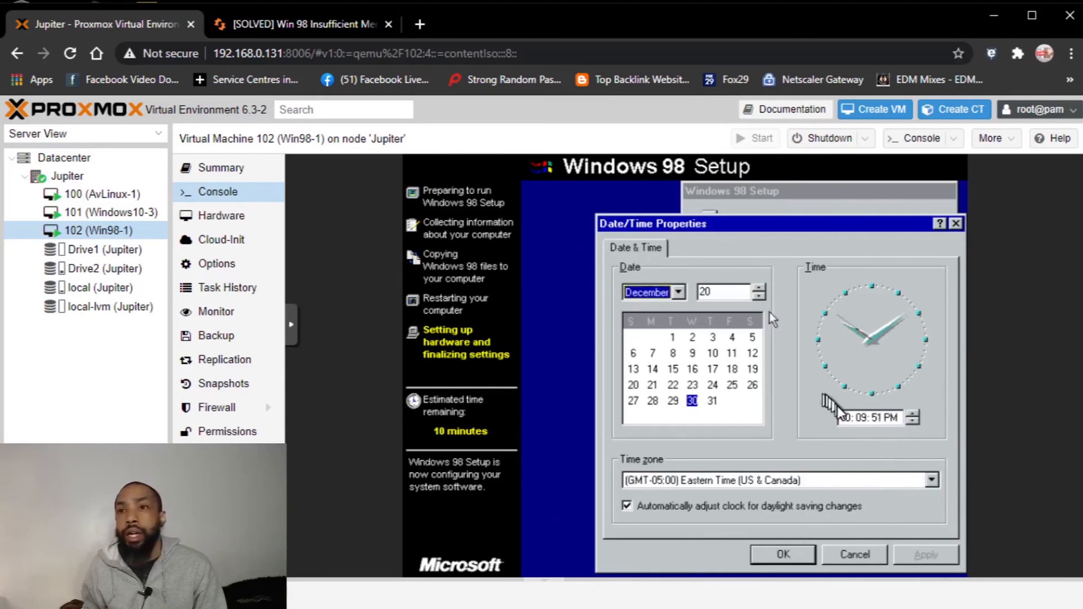
pyautogui.click(759, 289)
pyautogui.click(760, 296)
pyautogui.click(848, 417)
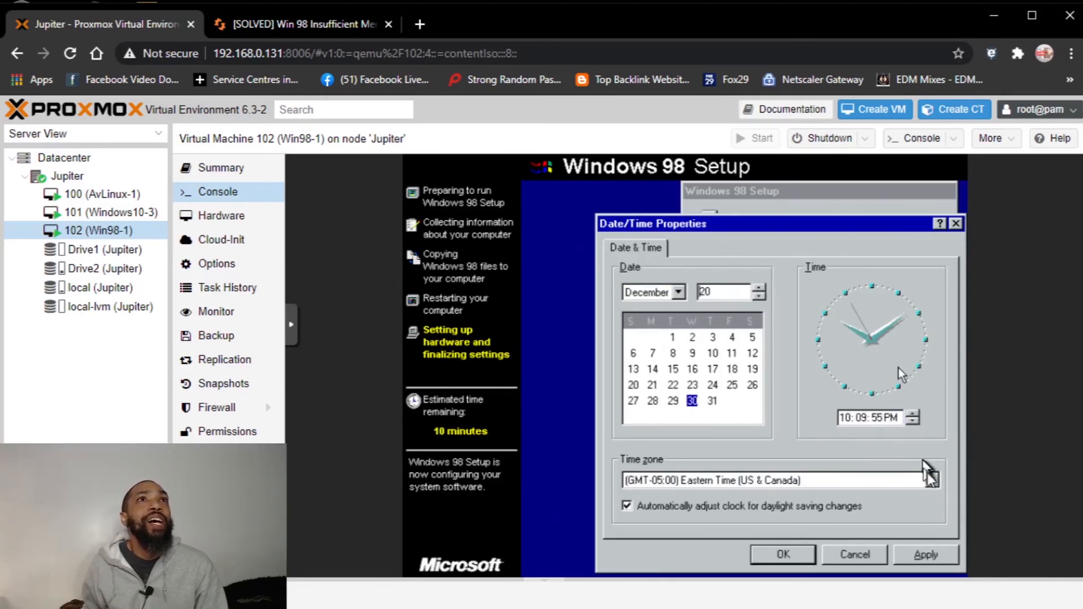
pyautogui.press('BackSpace')
pyautogui.press('BackSpace')
pyautogui.write('3')
pyautogui.moveTo(869, 418); pyautogui.dragTo(855, 418)
pyautogui.press('BackSpace')
pyautogui.write('10')
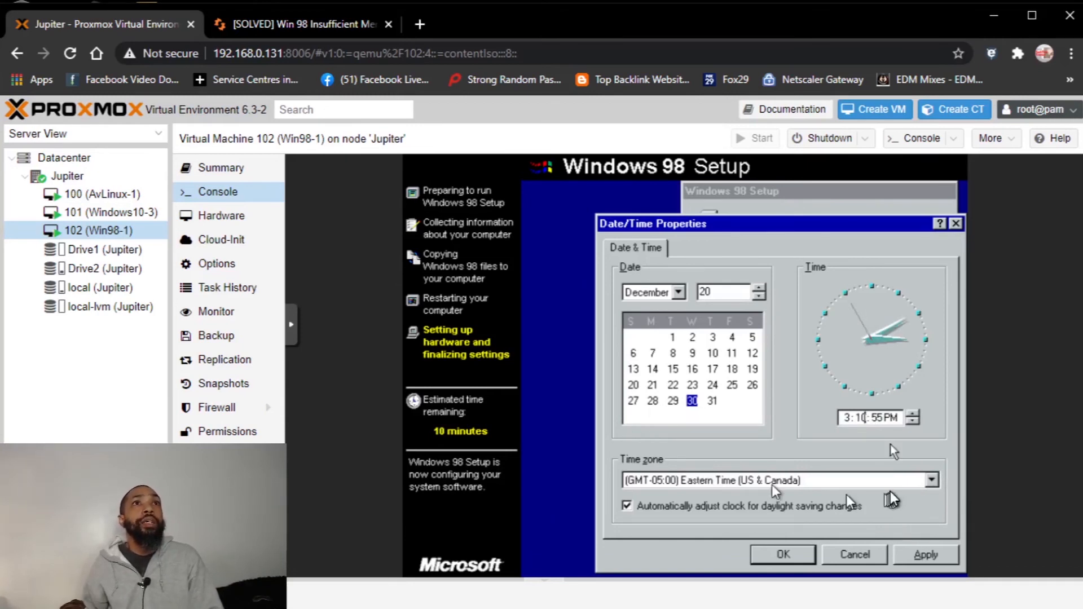
pyautogui.click(877, 418)
pyautogui.write('00')
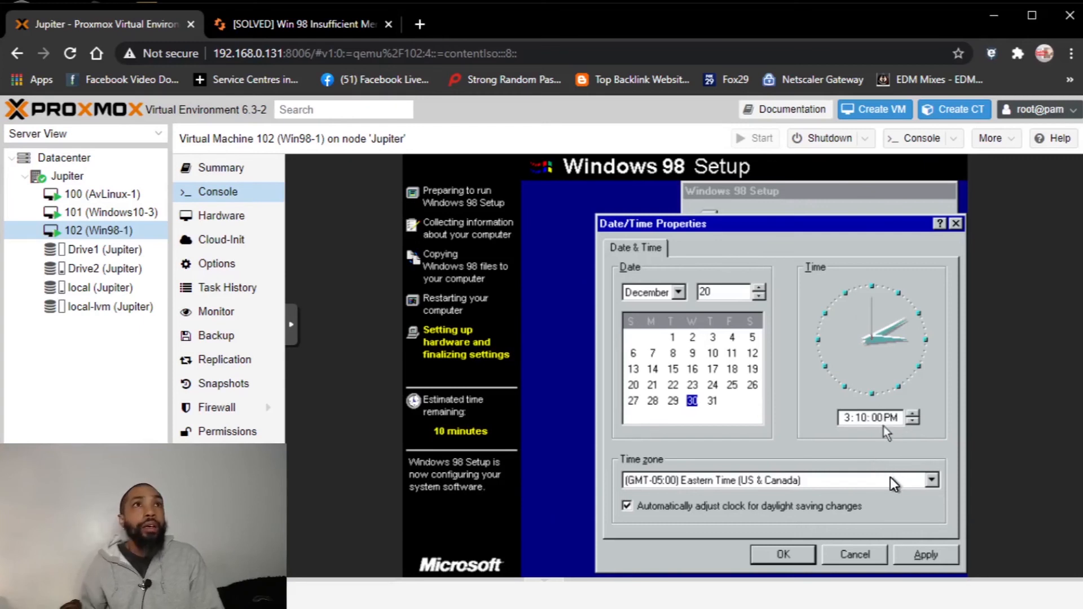
pyautogui.click(927, 553)
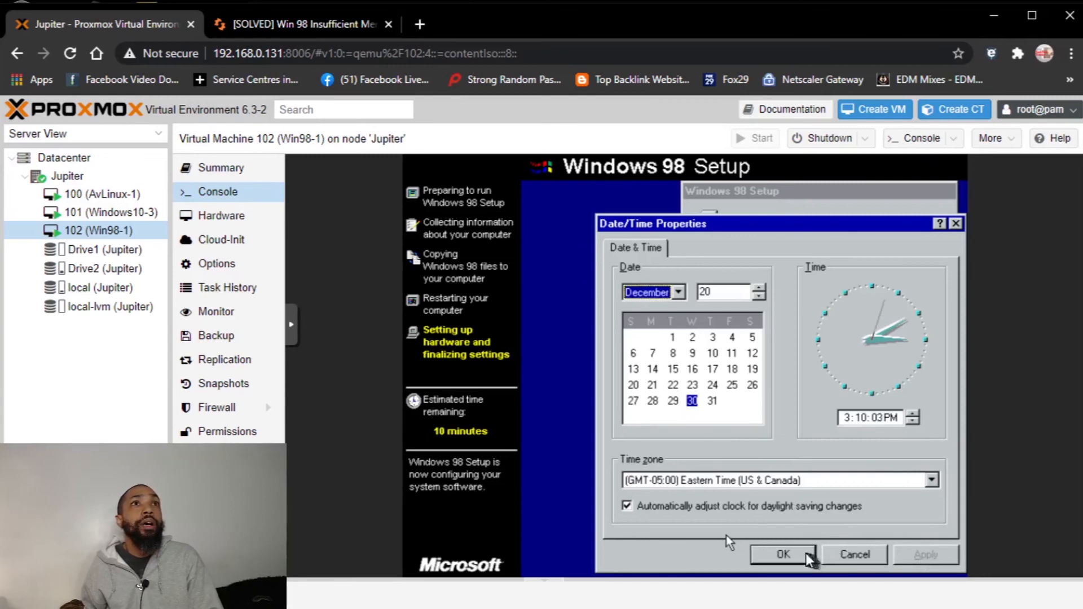
pyautogui.click(784, 554)
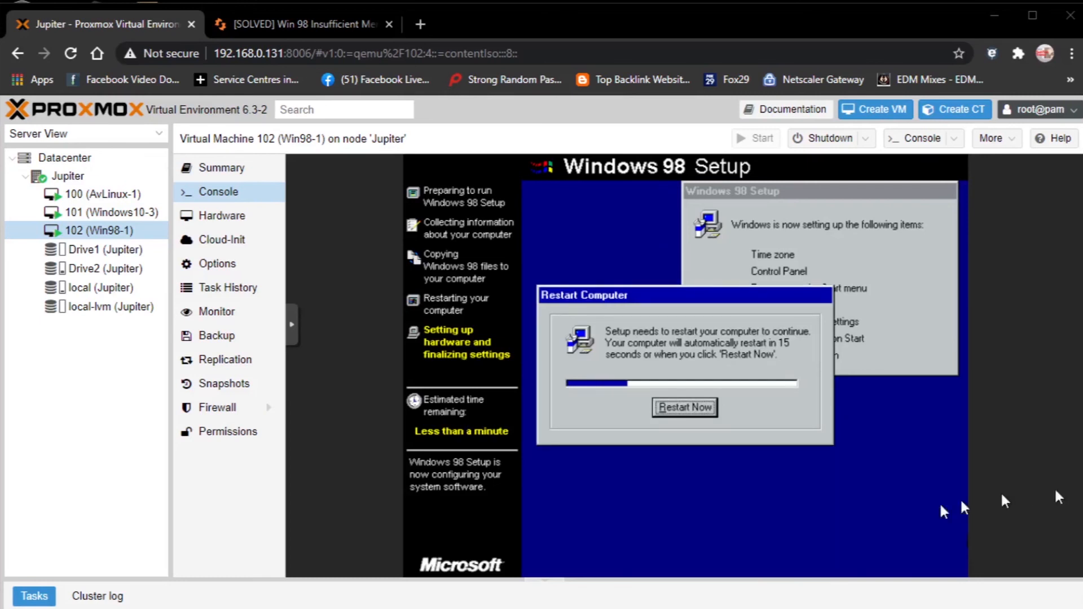
# - Restart the computer to continue Setup, then create and confirm the Windows password for the existing user name
pyautogui.click(694, 407)
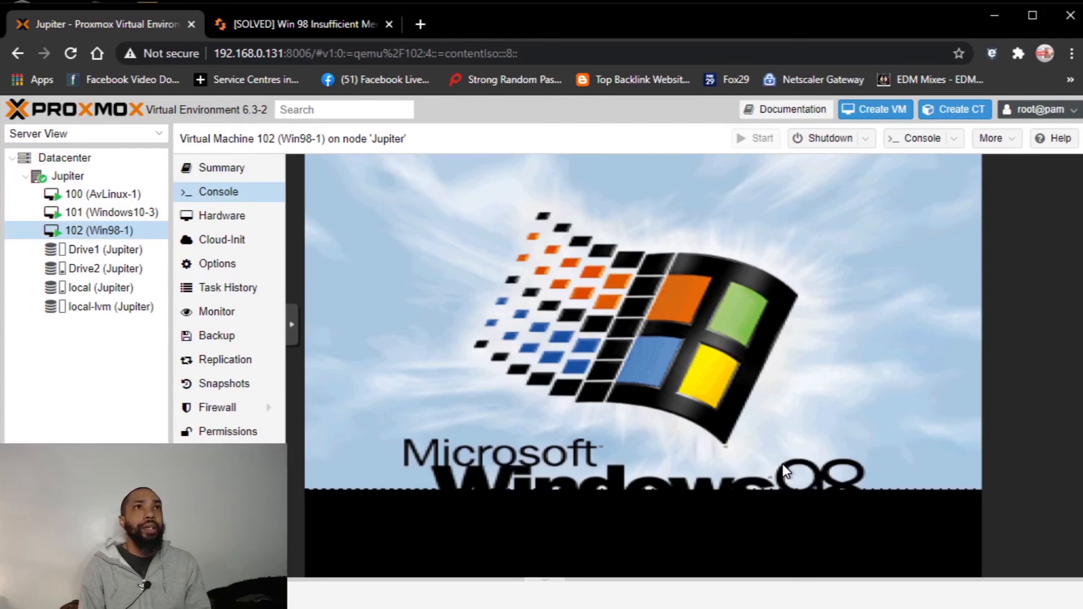
pyautogui.write('******')
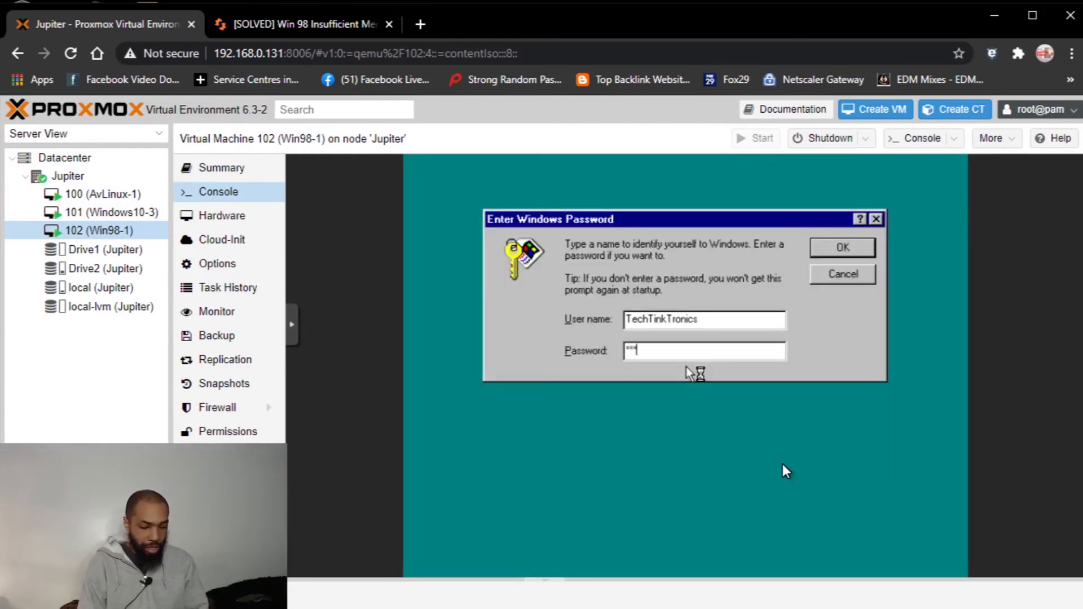
pyautogui.write('***')
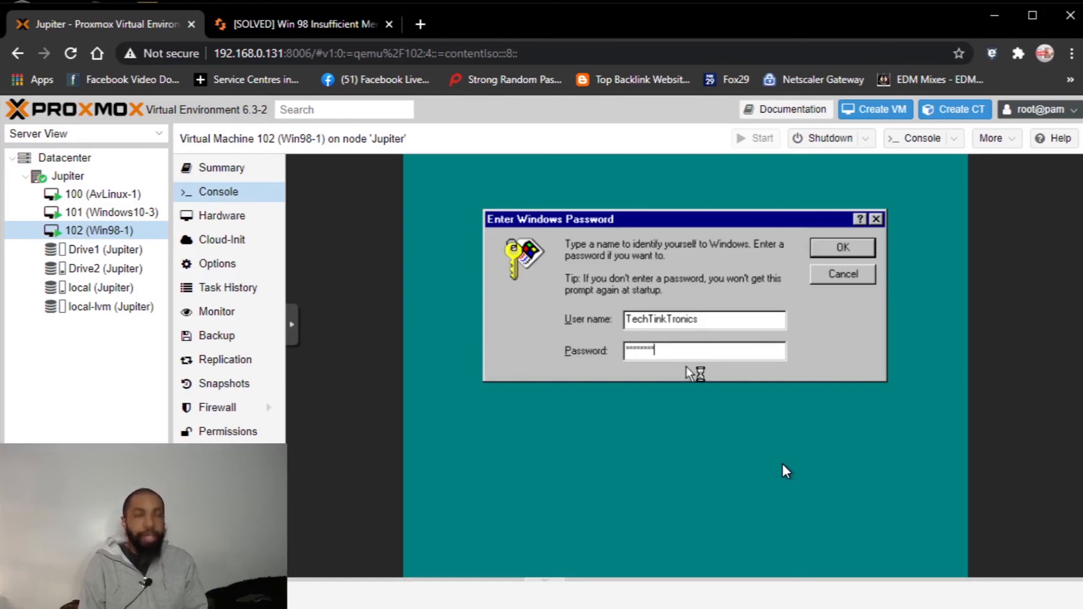
pyautogui.press('Return')
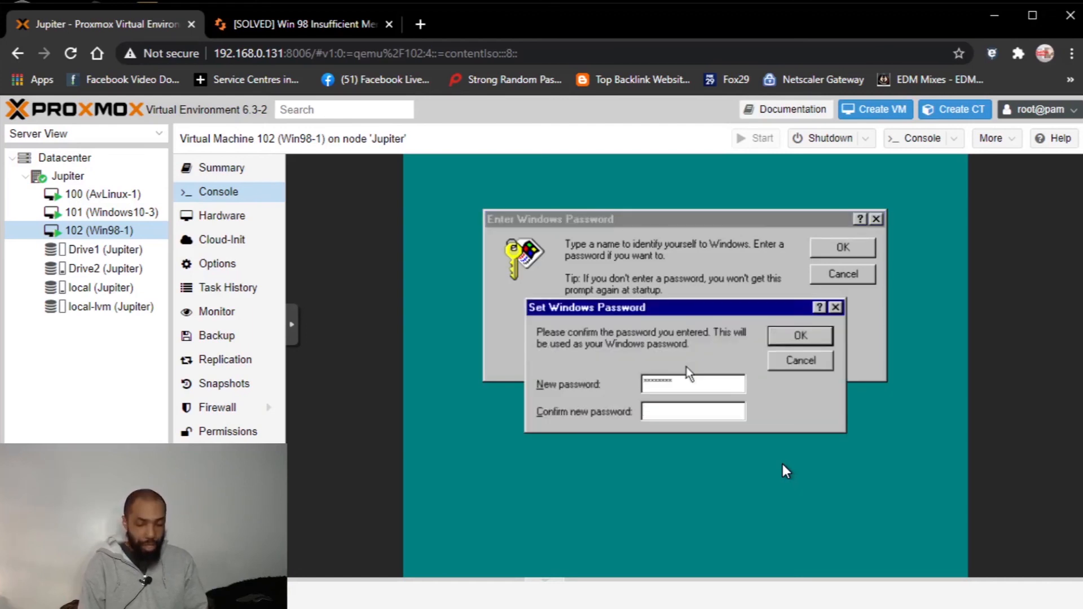
pyautogui.write('********')
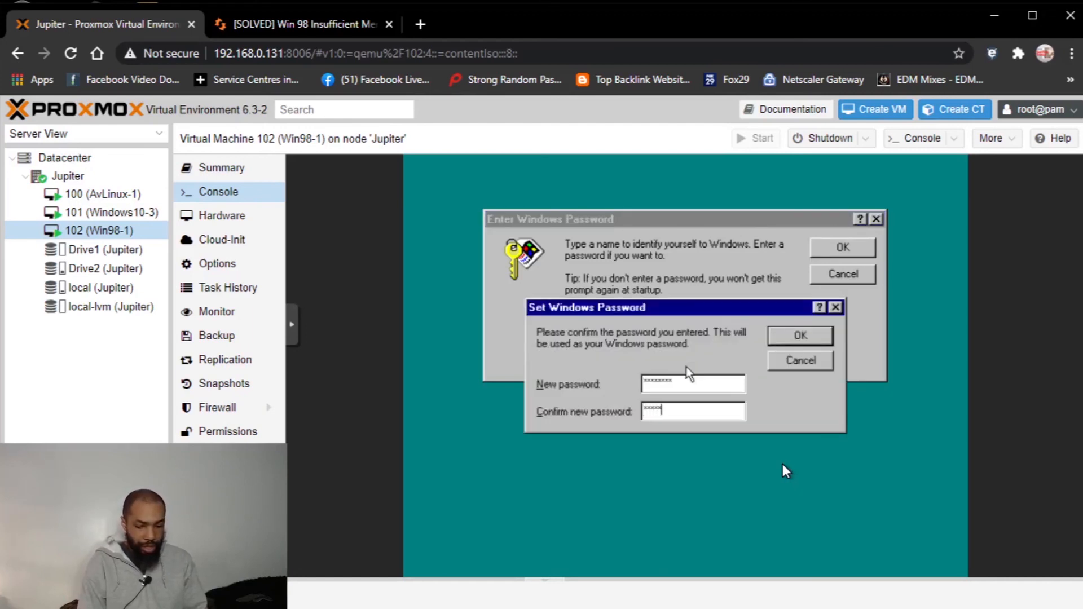
pyautogui.press('Return')
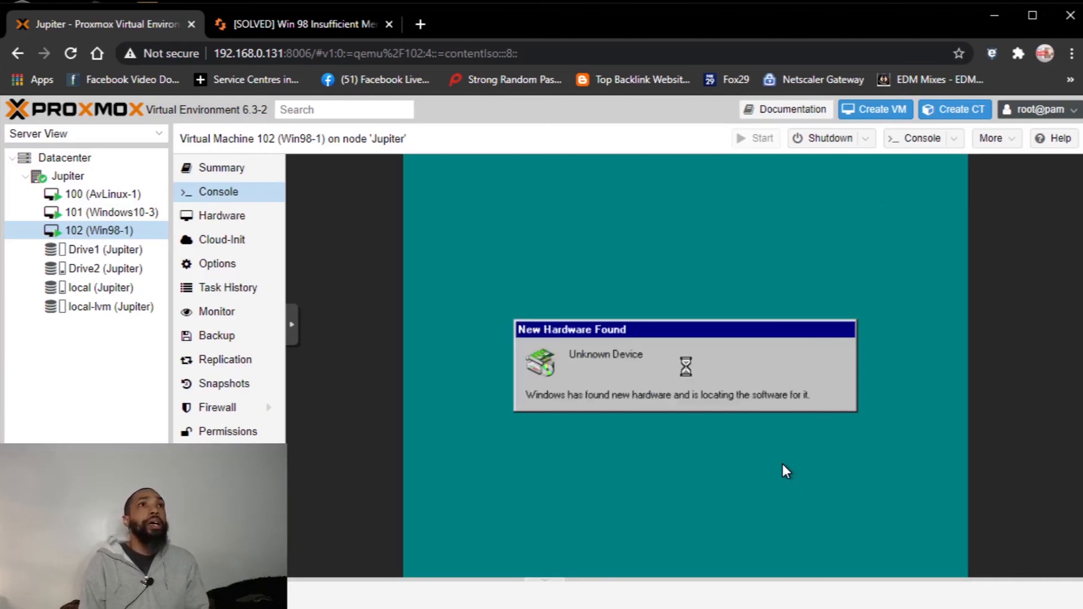